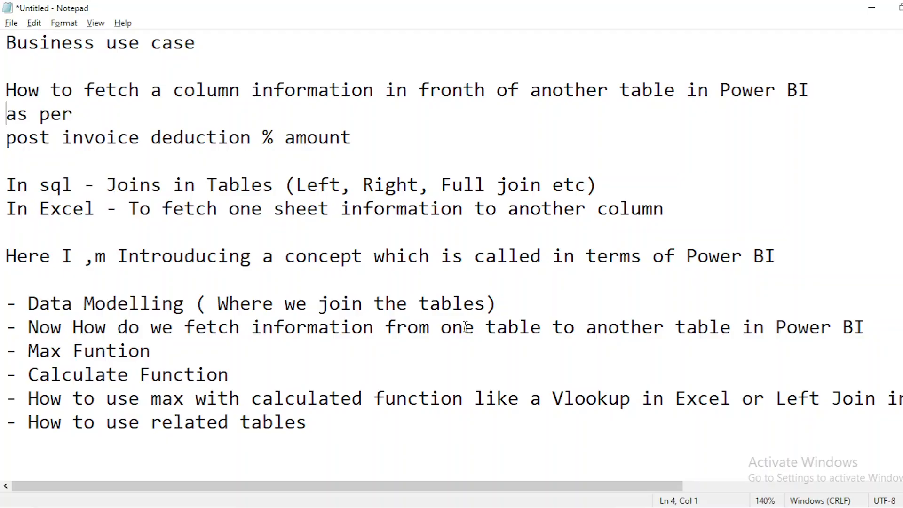
pyautogui.click(623, 190)
pyautogui.moveTo(804, 264); pyautogui.dragTo(17, 258)
pyautogui.click(559, 303)
pyautogui.click(329, 335)
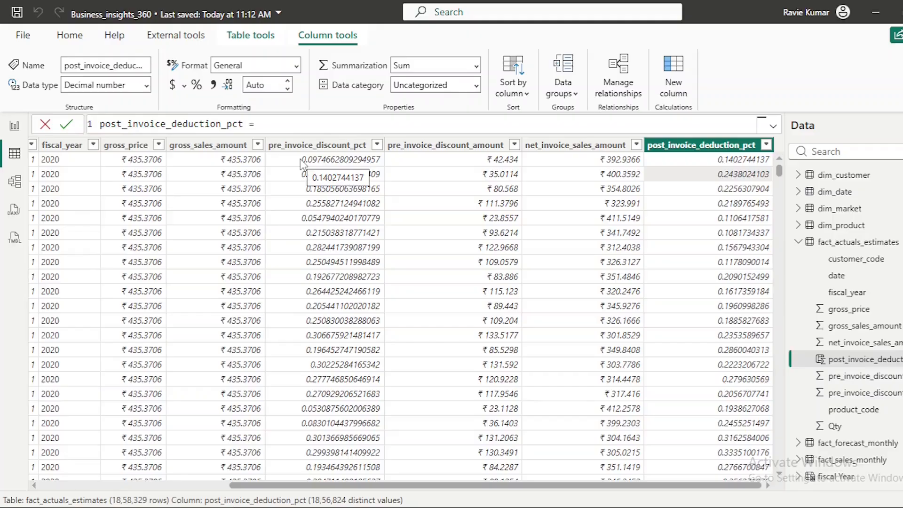
# Switch to Power BI Desktop and commit the emptied formula of the post_invoice_deduction_pct column in fact_actuals_estimates
pyautogui.click(67, 123)
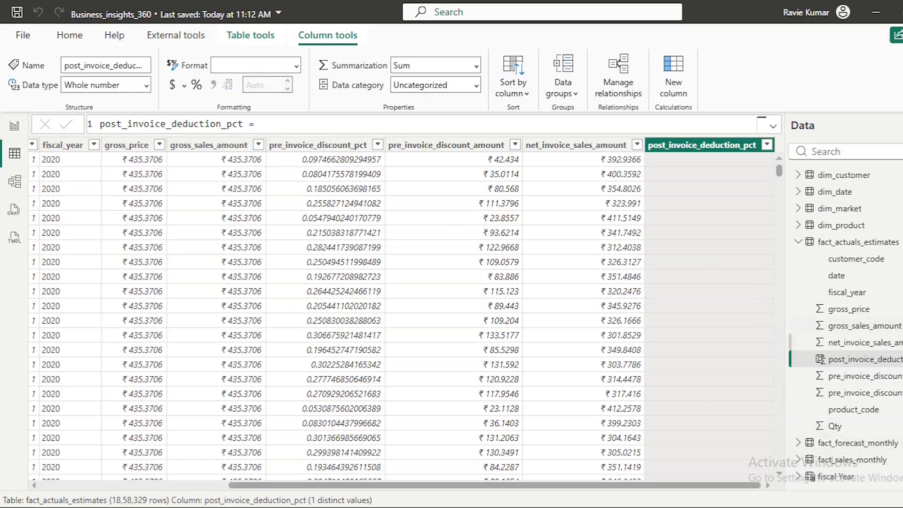
pyautogui.scroll(-1, 844, 325)
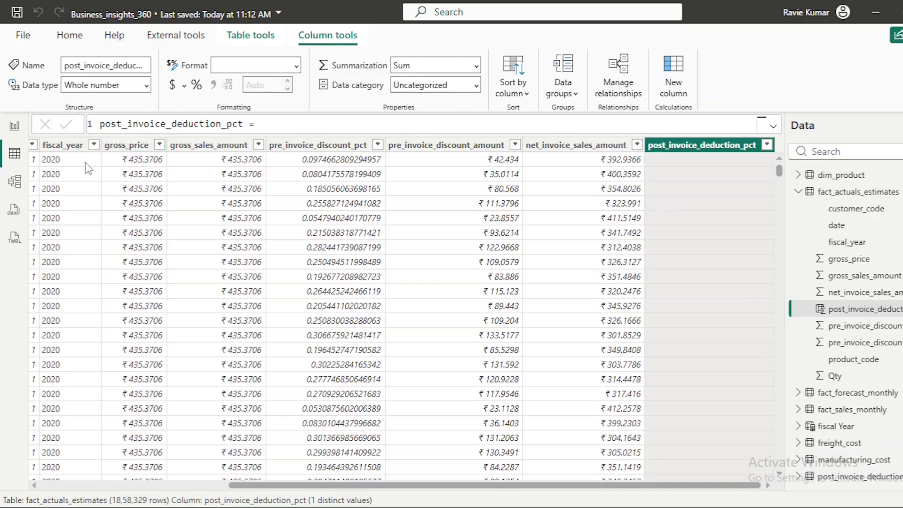
# Examine in the model diagram how fact_actuals_estimates and post_invoice_deductions relate to the dimension tables
pyautogui.click(21, 185)
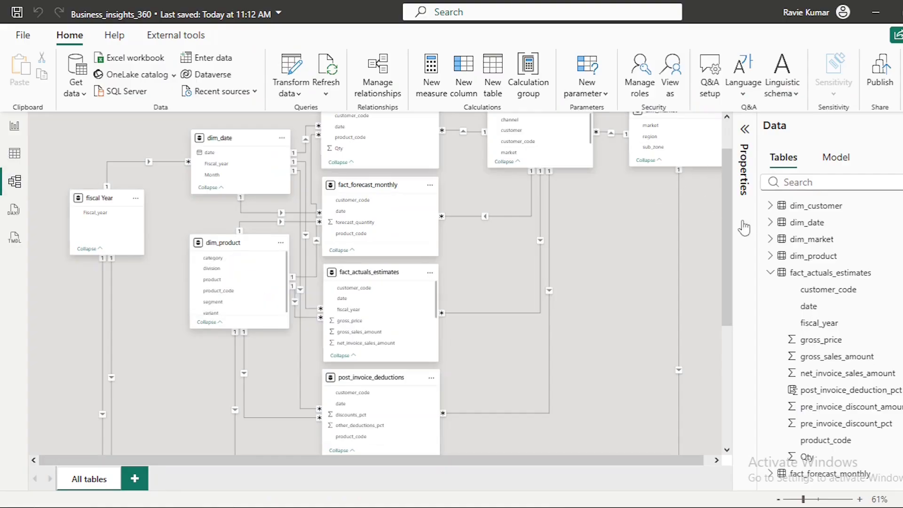
pyautogui.scroll(2, 732, 227)
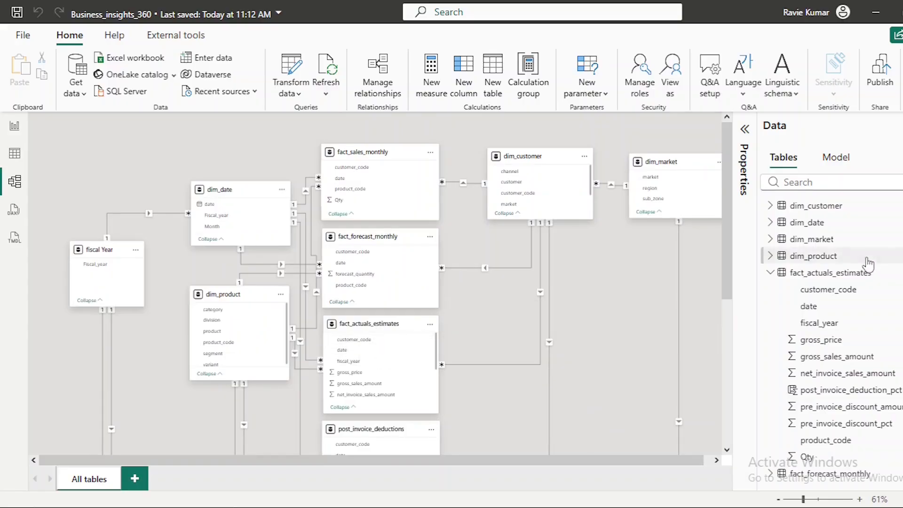
pyautogui.moveTo(730, 281); pyautogui.dragTo(727, 344)
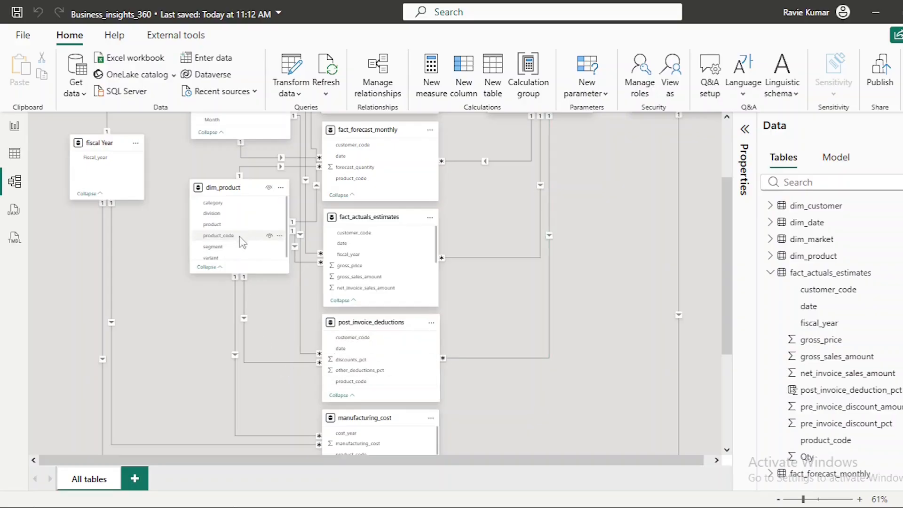
pyautogui.scroll(3, 507, 217)
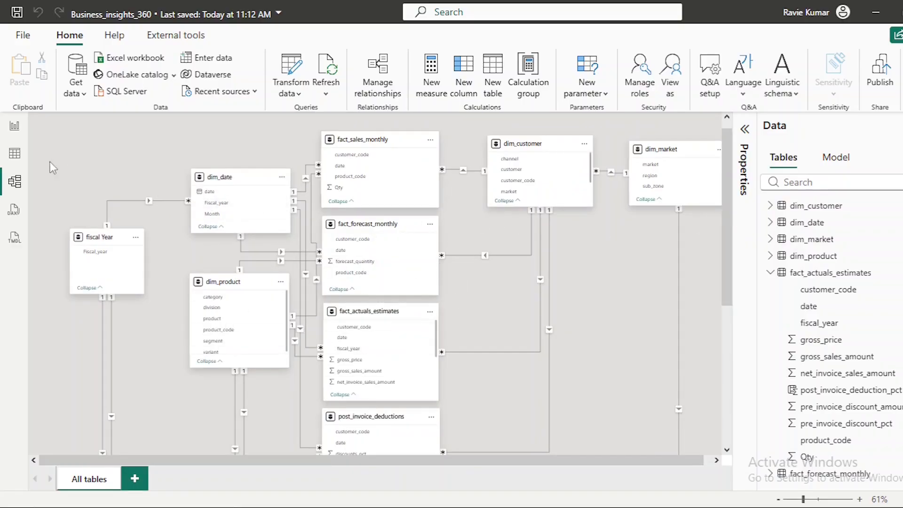
# Inspect the discounts_pct, other_deductions_pct, product_code and customer_code columns in the data of the post_invoice_deductions table
pyautogui.click(14, 155)
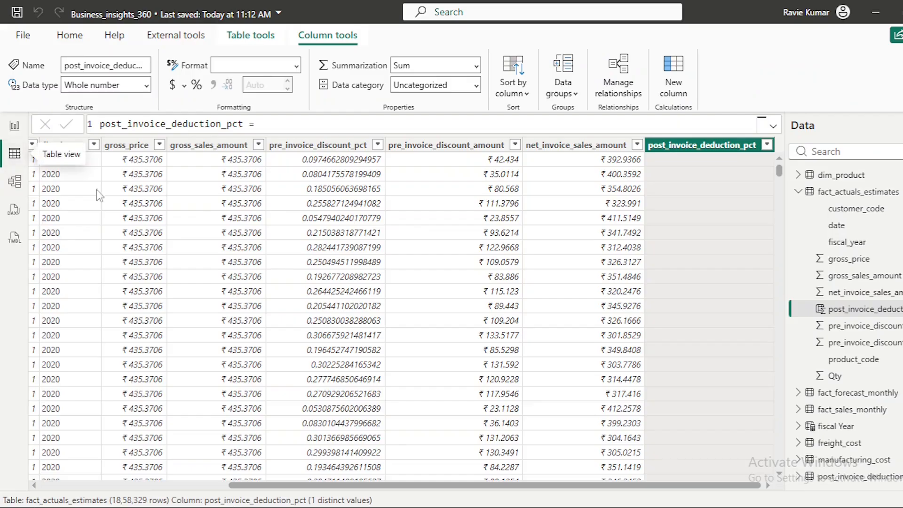
pyautogui.click(324, 123)
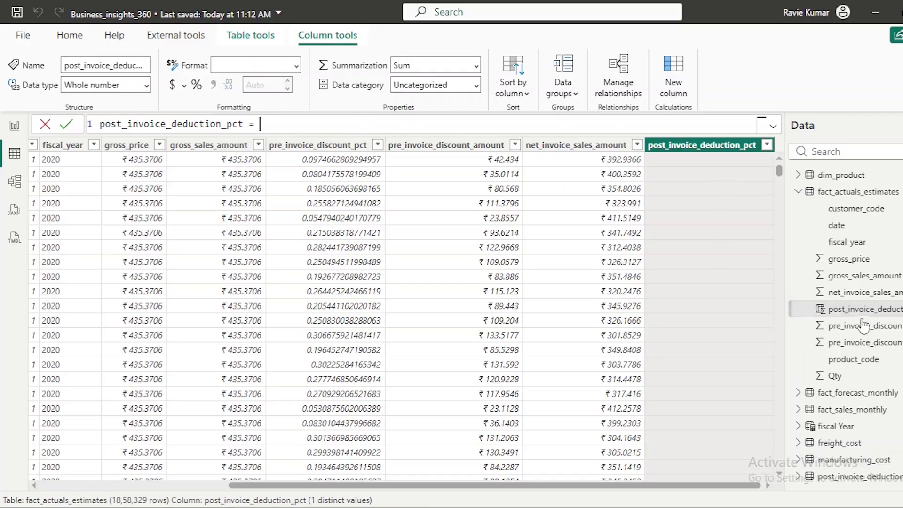
pyautogui.click(893, 483)
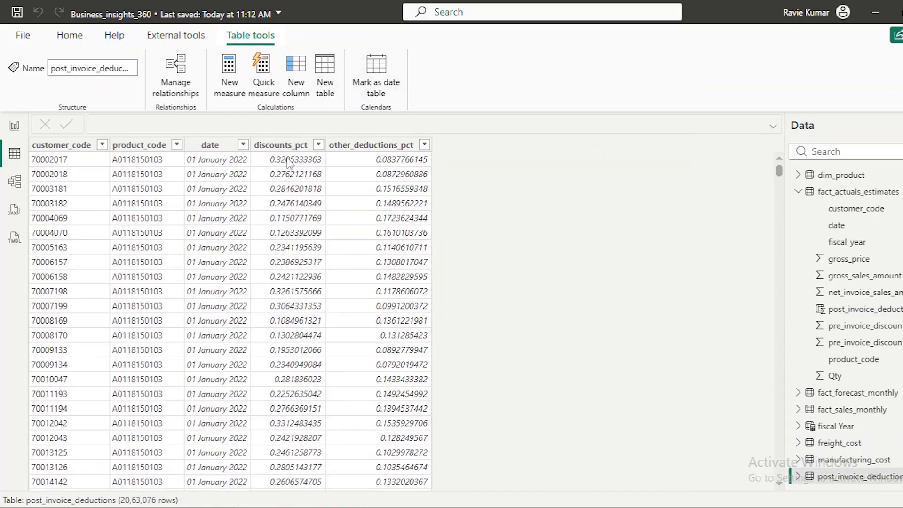
pyautogui.click(306, 160)
pyautogui.click(385, 161)
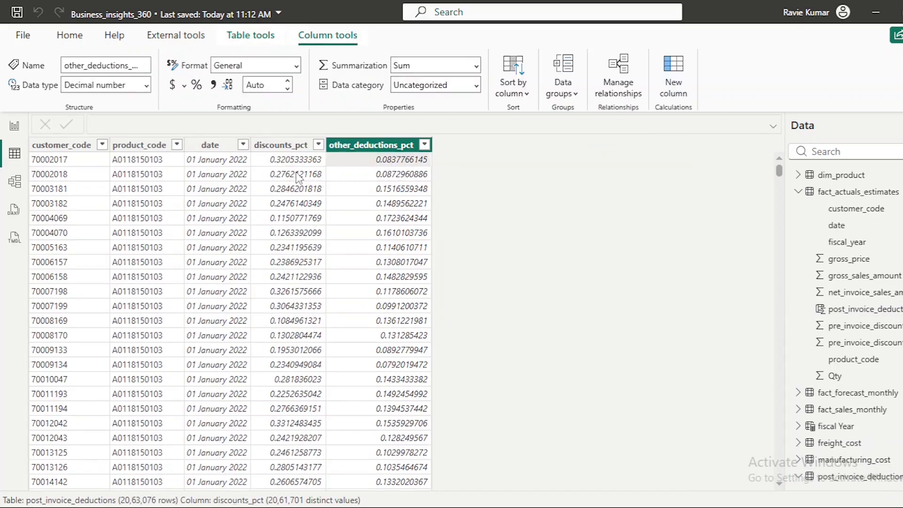
pyautogui.click(292, 166)
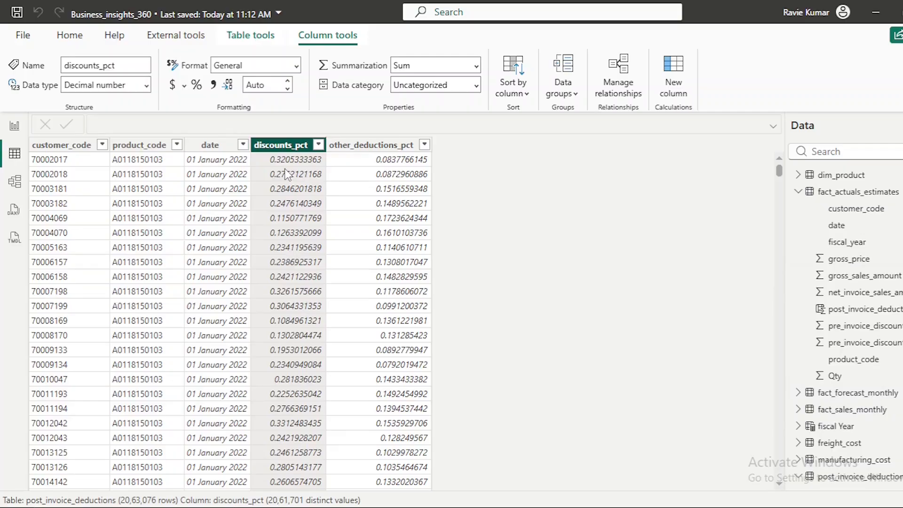
pyautogui.click(141, 160)
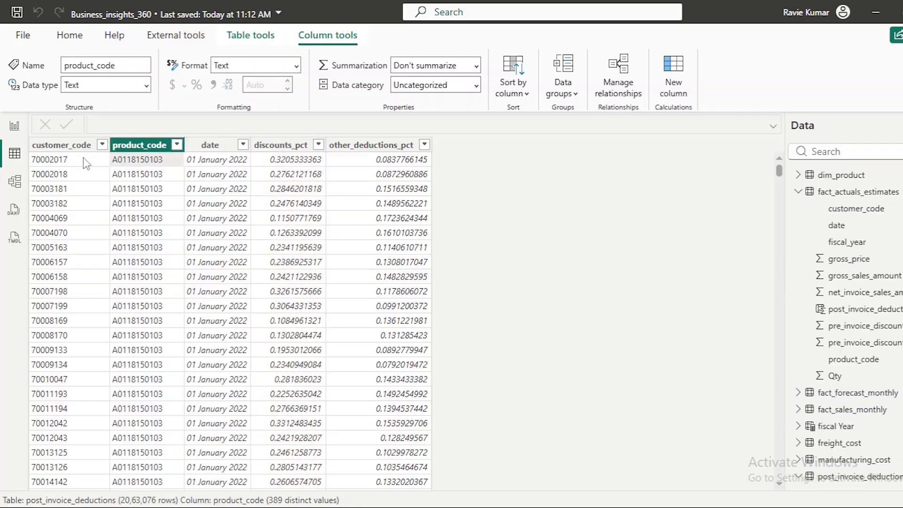
pyautogui.click(85, 162)
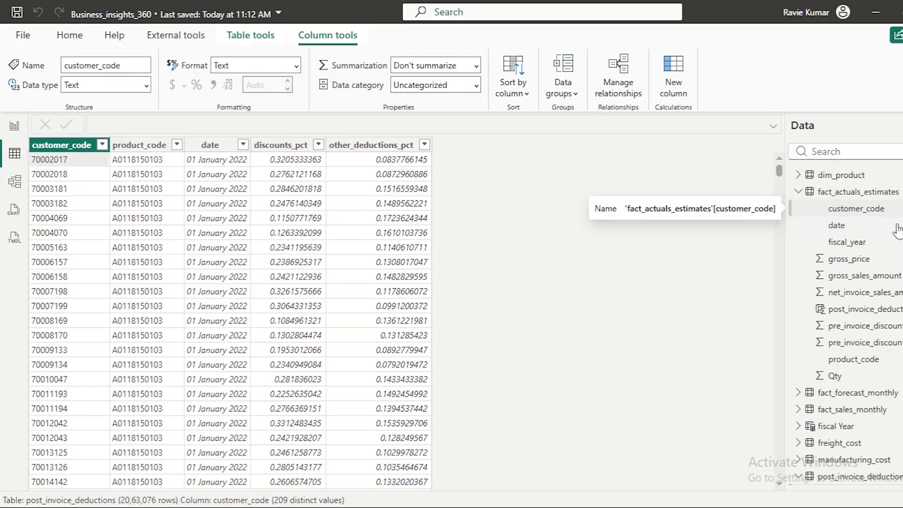
# Return to the fact_actuals_estimates data and open the formula of its post_invoice_deduction_pct column for editing
pyautogui.click(863, 197)
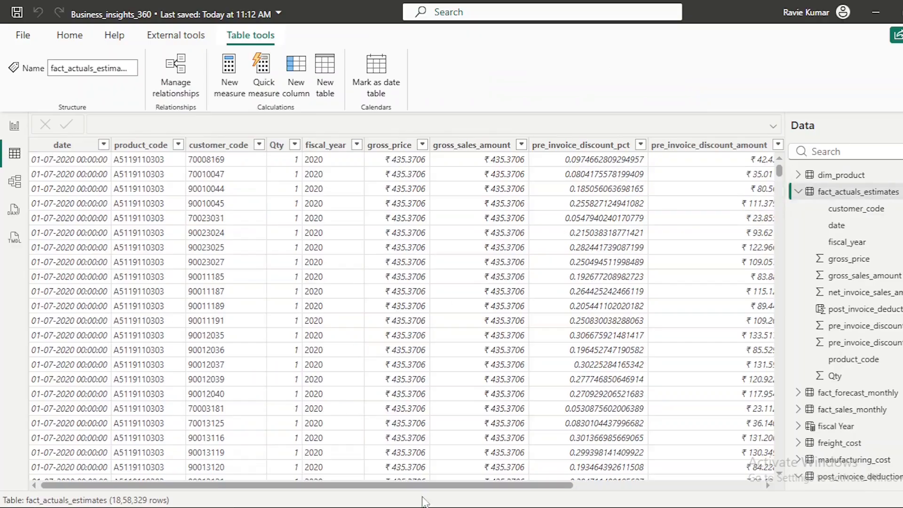
pyautogui.moveTo(474, 485); pyautogui.dragTo(662, 483)
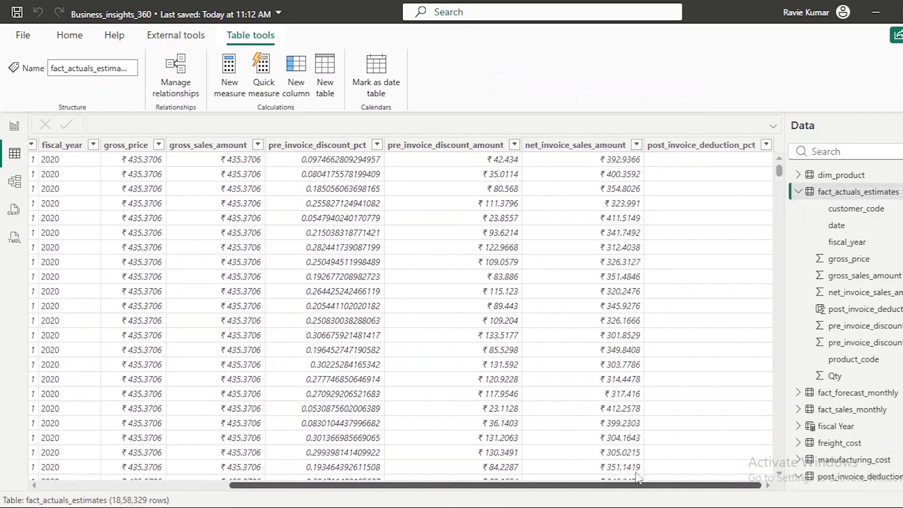
pyautogui.click(704, 159)
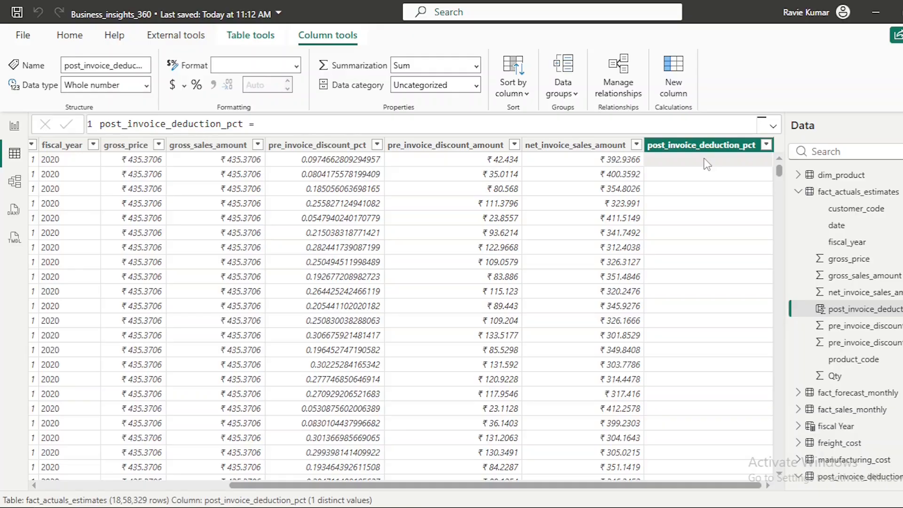
pyautogui.click(333, 130)
pyautogui.scroll(1, 845, 325)
pyautogui.scroll(-3, 845, 324)
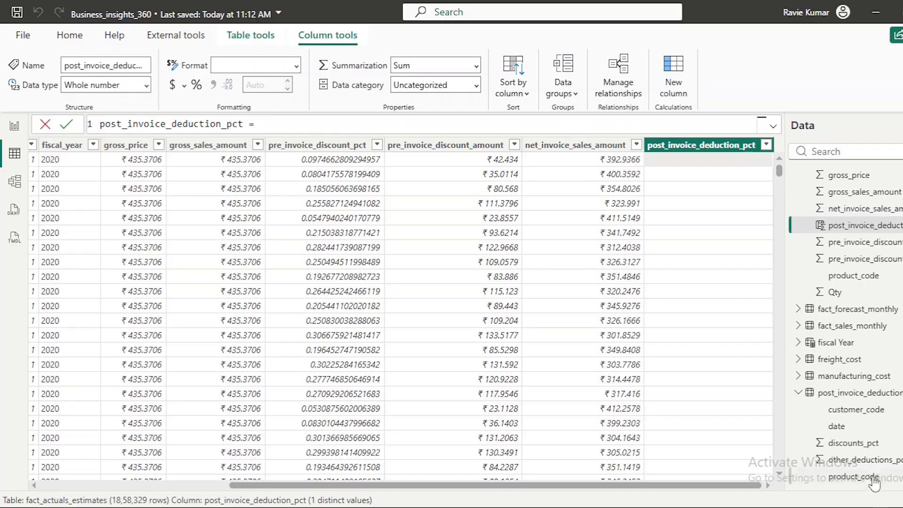
pyautogui.scroll(5, 845, 324)
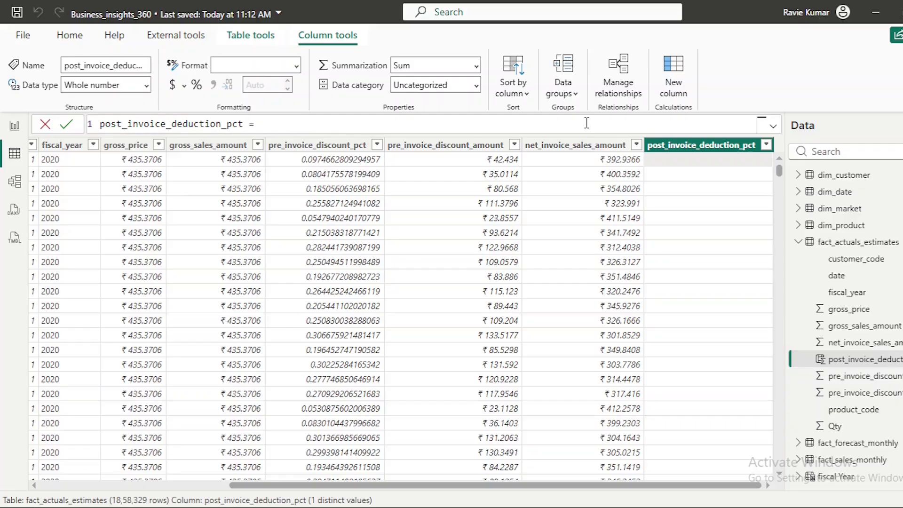
pyautogui.write('max')
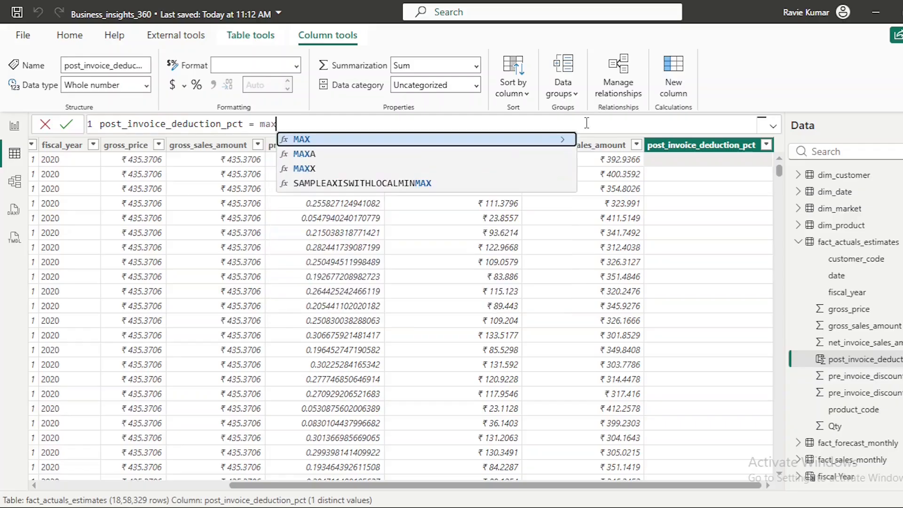
pyautogui.press('BackSpace')
pyautogui.press('BackSpace')
pyautogui.press('BackSpace')
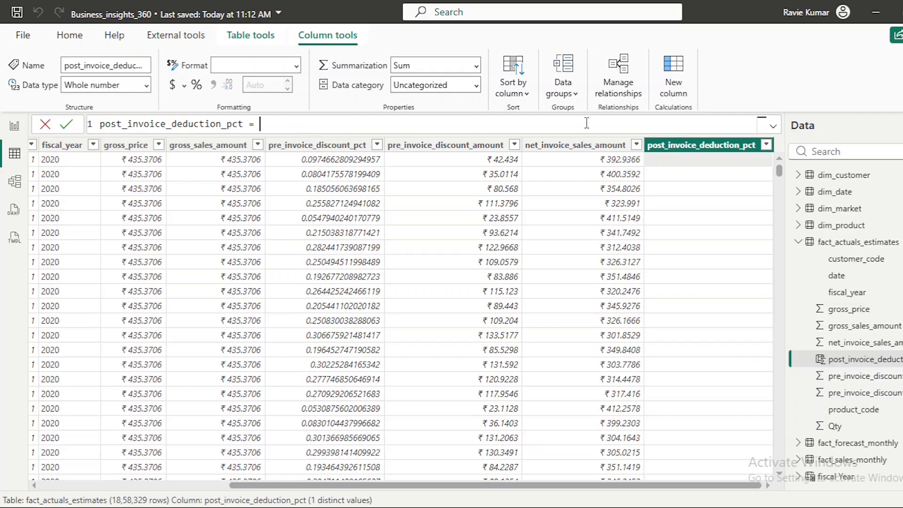
pyautogui.write('post_invo')
pyautogui.press('BackSpace')
pyautogui.press('BackSpace')
pyautogui.press('BackSpace')
pyautogui.press('BackSpace')
pyautogui.press('BackSpace')
pyautogui.press('BackSpace')
pyautogui.press('BackSpace')
pyautogui.press('BackSpace')
pyautogui.press('BackSpace')
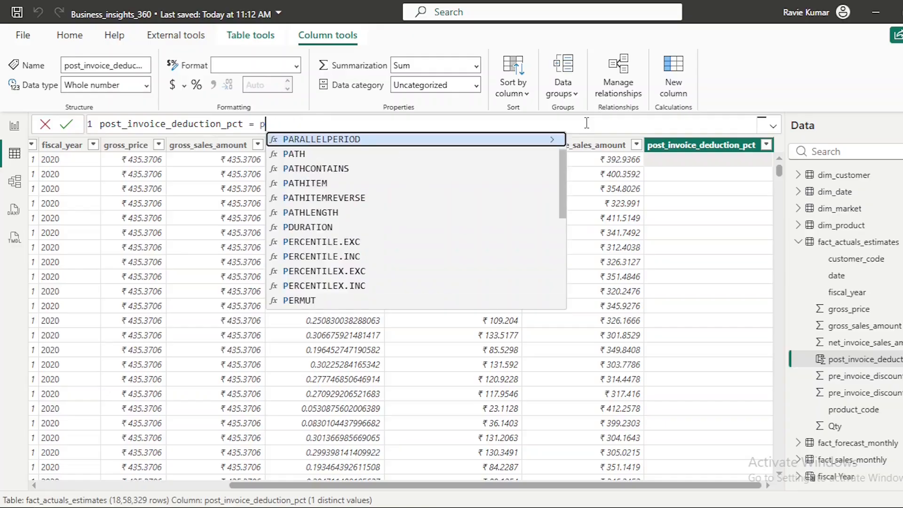
# Set the post_invoice_deduction_pct column's formula to MAX(post_invoice_deductions[discounts_pct])
pyautogui.write('max')
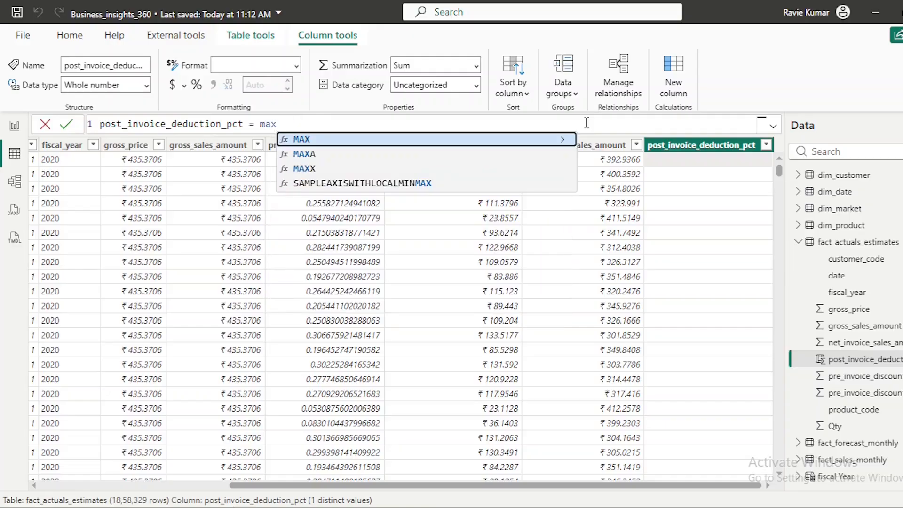
pyautogui.press('Tab')
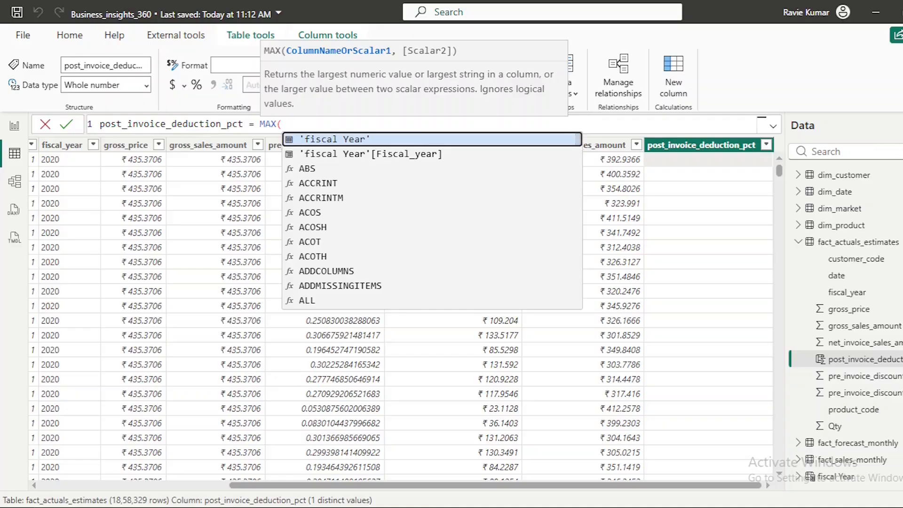
pyautogui.scroll(-2, 846, 324)
pyautogui.scroll(-1, 847, 324)
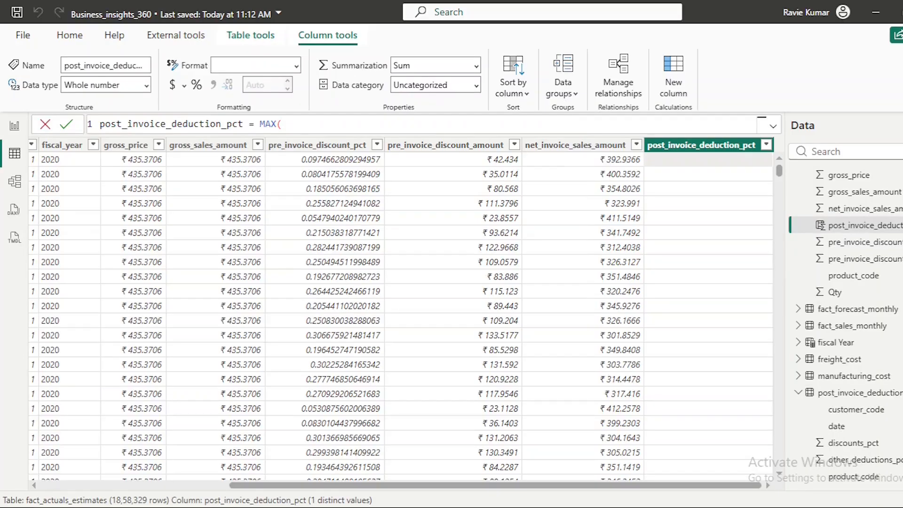
pyautogui.scroll(2, 846, 324)
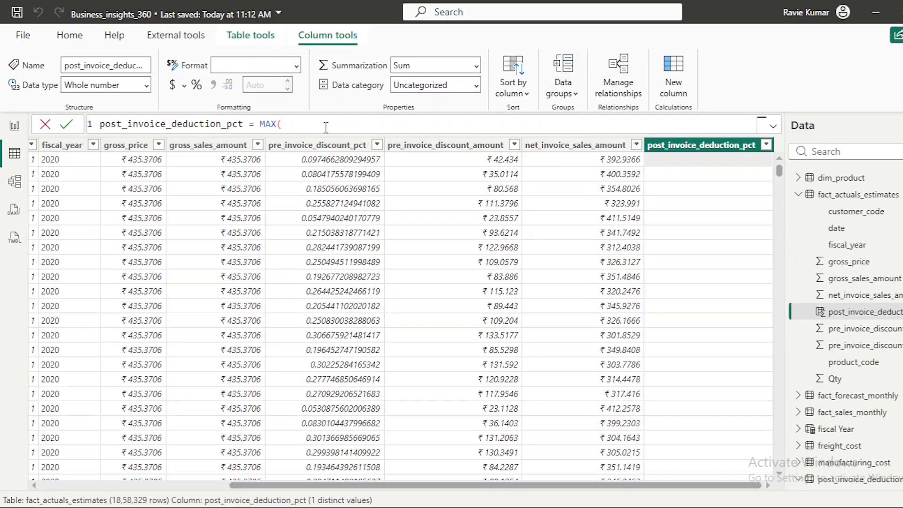
pyautogui.write('pos')
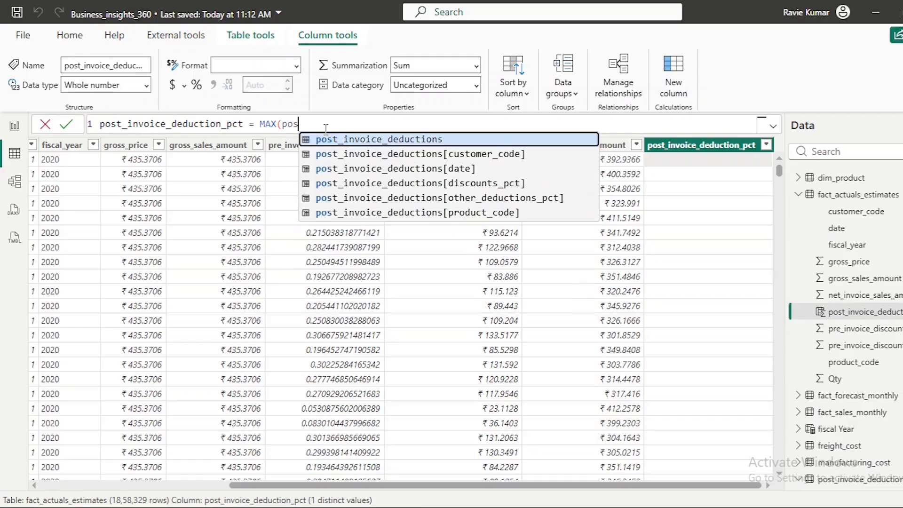
pyautogui.press('Down')
pyautogui.press('Down')
pyautogui.press('Down')
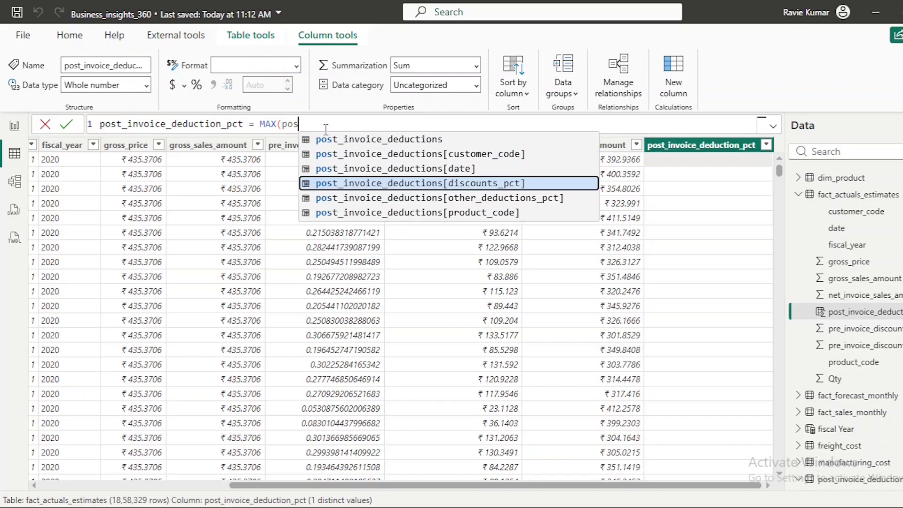
pyautogui.press('Tab')
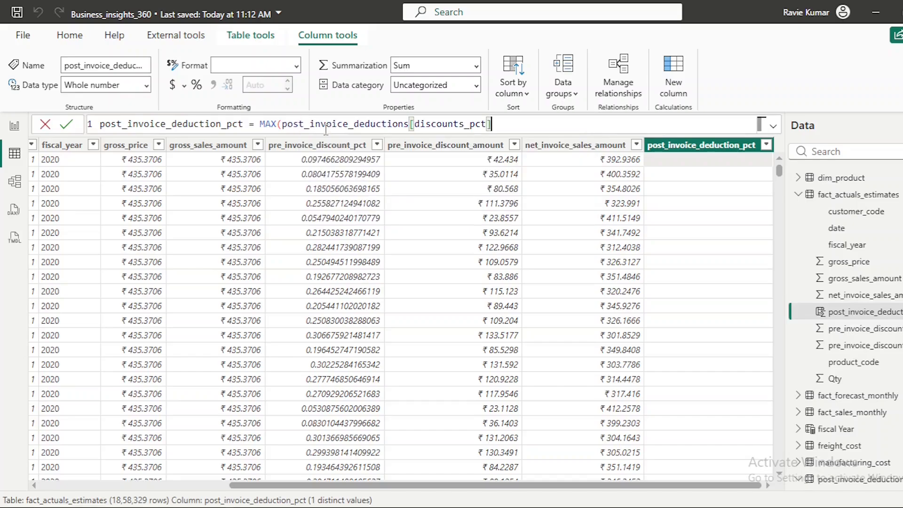
pyautogui.write(')')
pyautogui.press('Return')
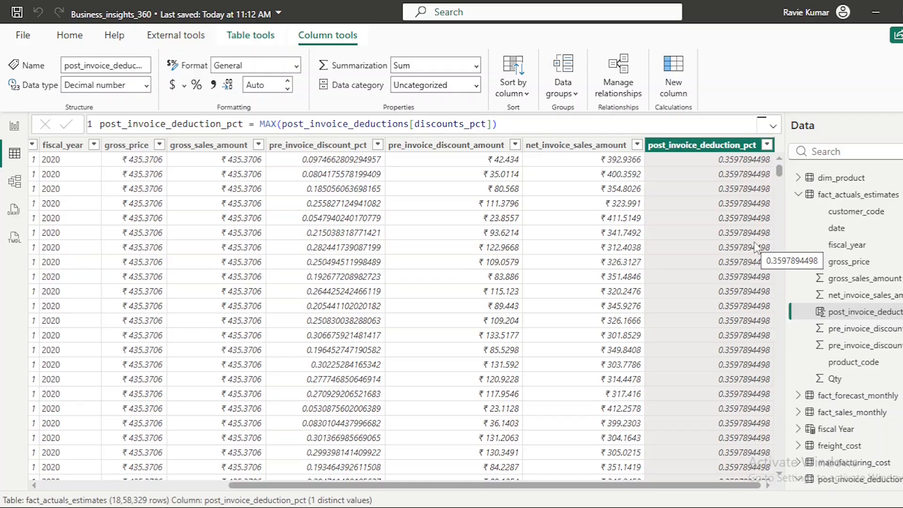
# Compare the source rows in post_invoice_deductions with the post_invoice_deduction_pct column in fact_actuals_estimates
pyautogui.click(529, 125)
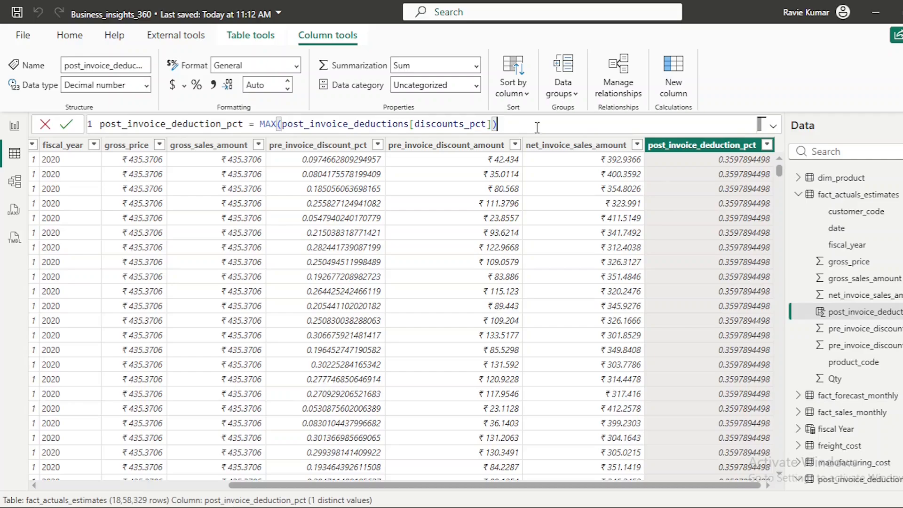
pyautogui.click(798, 195)
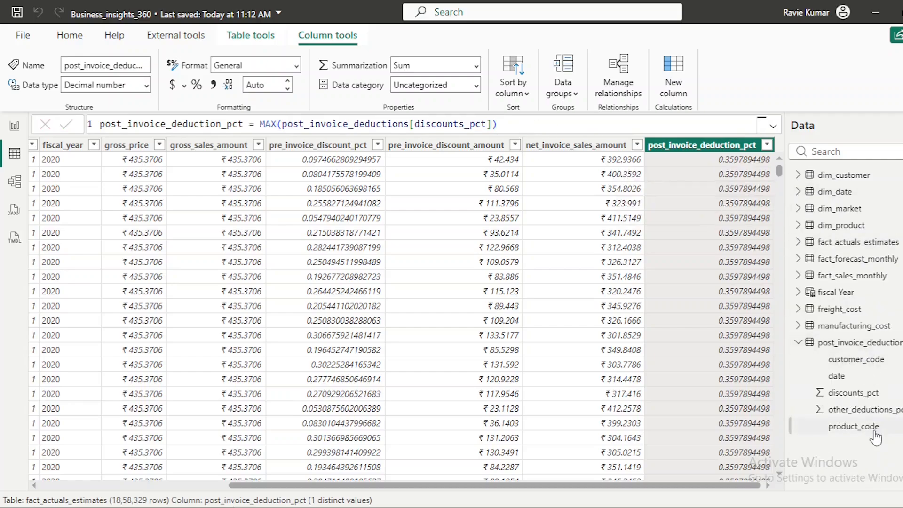
pyautogui.click(864, 348)
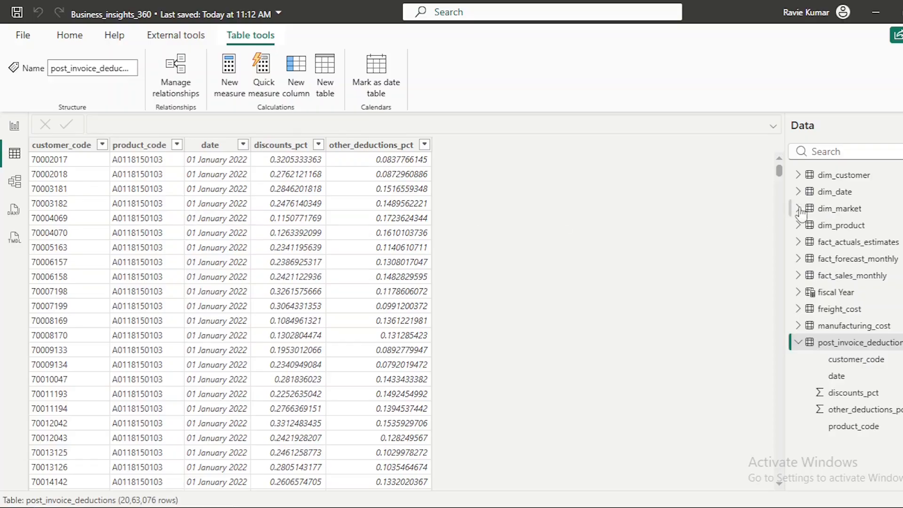
pyautogui.click(830, 243)
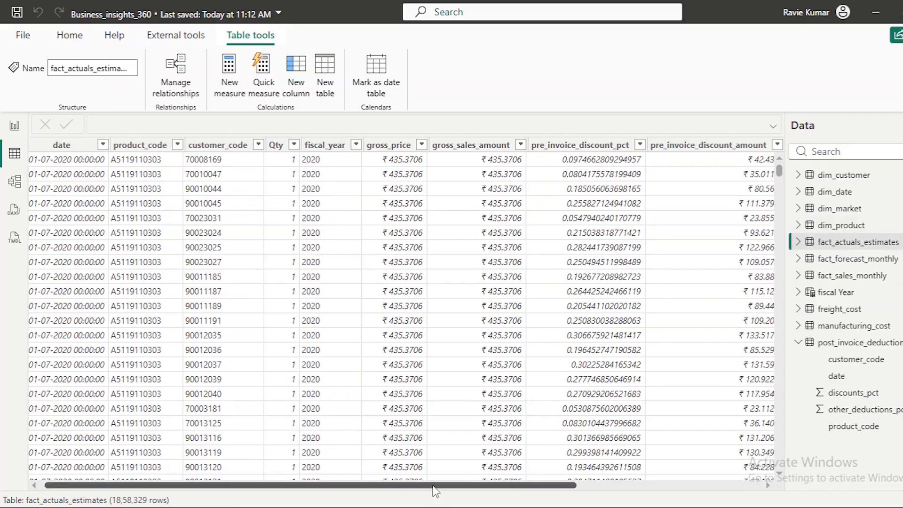
pyautogui.moveTo(427, 489); pyautogui.dragTo(633, 502)
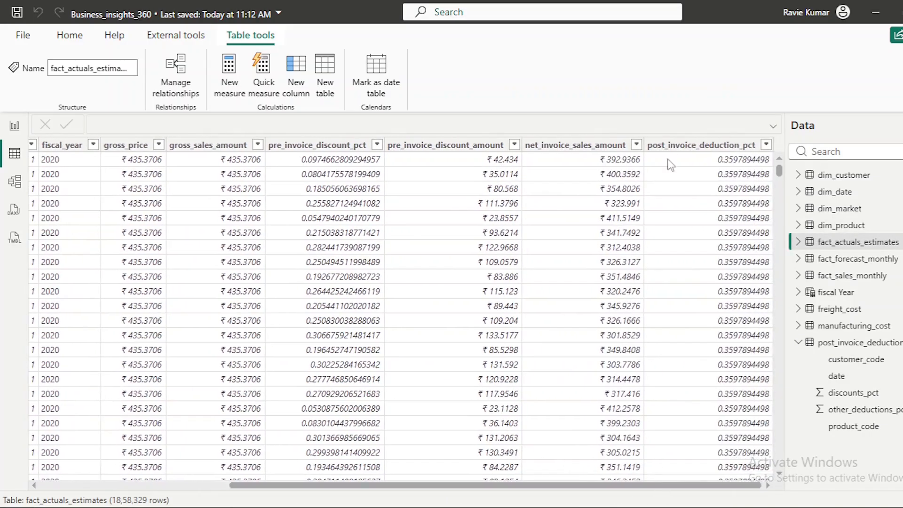
# Wrap the MAX expression in the post_invoice_deduction_pct column's formula in a CALCULATE function
pyautogui.click(687, 167)
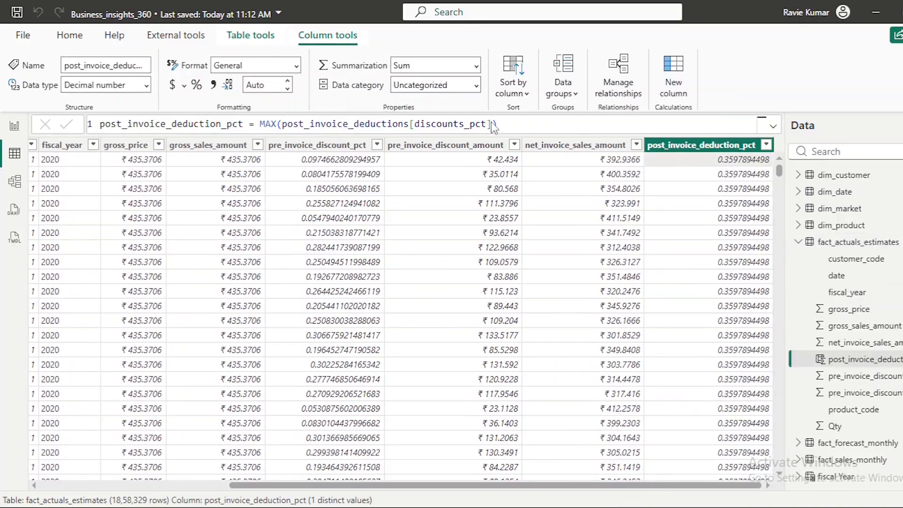
pyautogui.click(530, 121)
pyautogui.hotkey('ctrl', 'Left')
pyautogui.hotkey('ctrl', 'Left')
pyautogui.hotkey('ctrl', 'Left')
pyautogui.hotkey('ctrl', 'Left')
pyautogui.hotkey('ctrl', 'Left')
pyautogui.hotkey('ctrl', 'Left')
pyautogui.hotkey('ctrl', 'Right')
pyautogui.hotkey('ctrl', 'Right')
pyautogui.hotkey('ctrl', 'shift', 'Right')
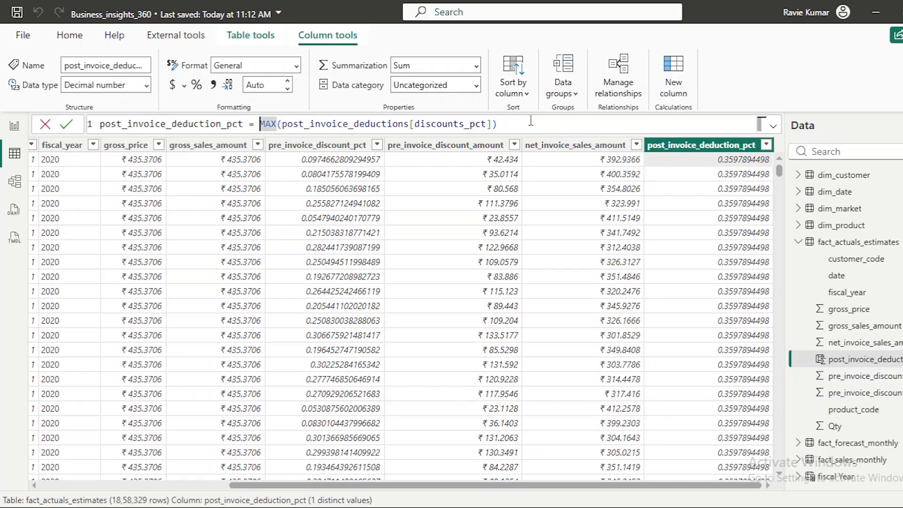
pyautogui.press('Left')
pyautogui.write('calc')
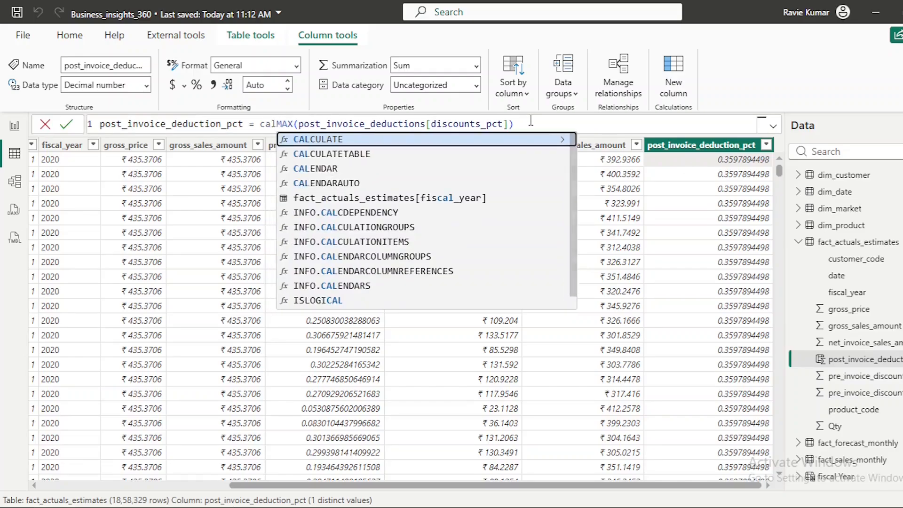
pyautogui.press('Tab')
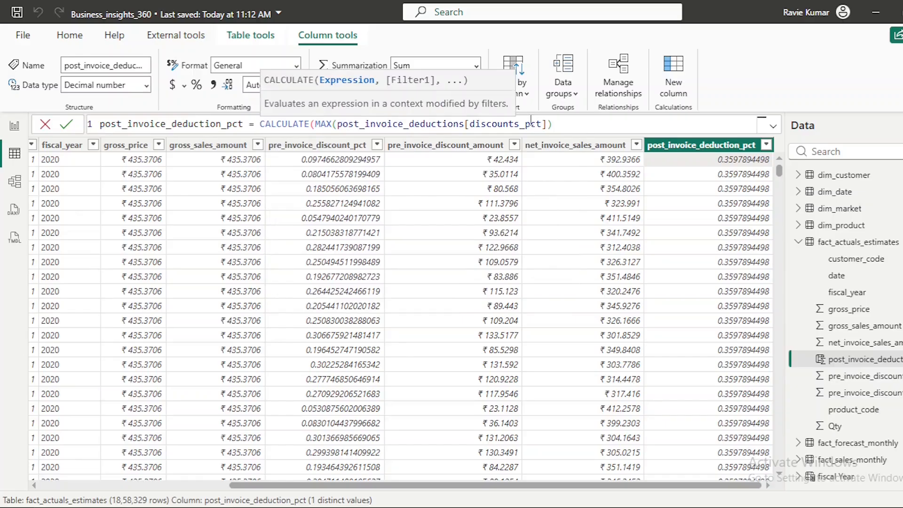
pyautogui.press('End')
# Add RELATEDTABLE(post_invoice_deductions) as the filter argument of CALCULATE and commit the post_invoice_deduction_pct formula
pyautogui.write(',')
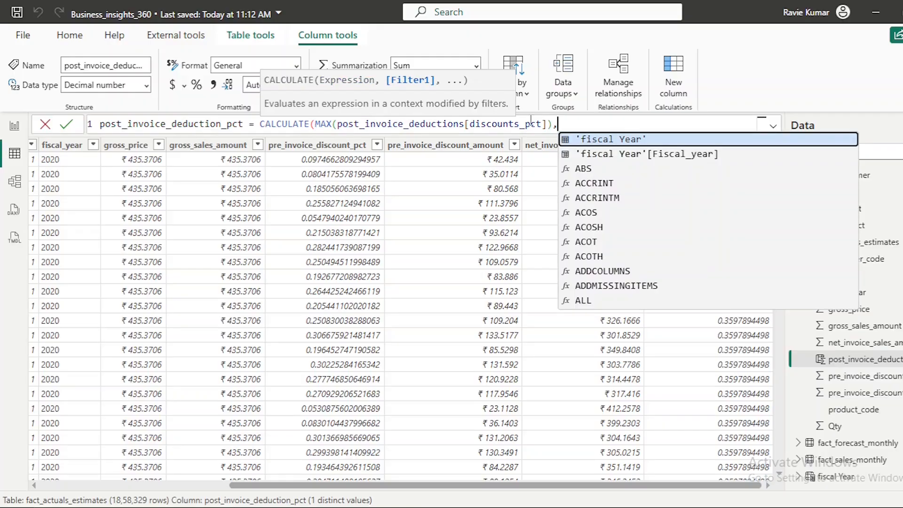
pyautogui.write('r')
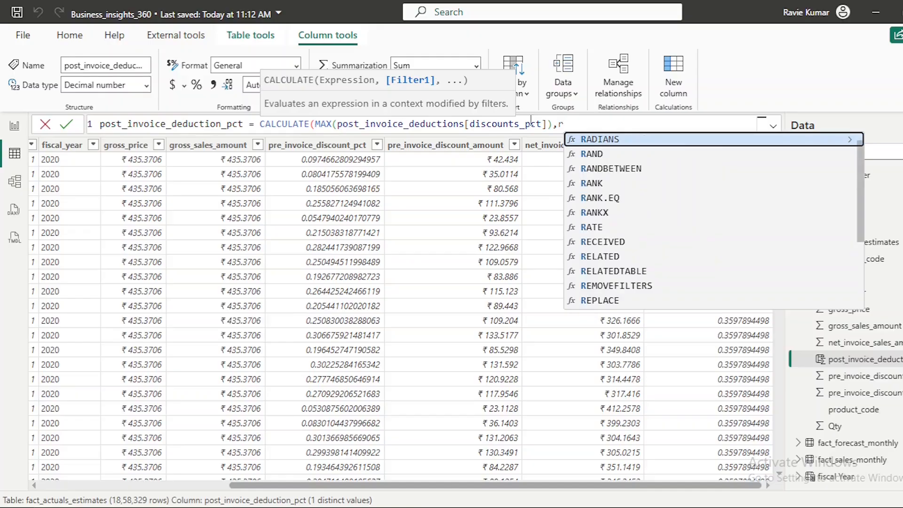
pyautogui.write('ela')
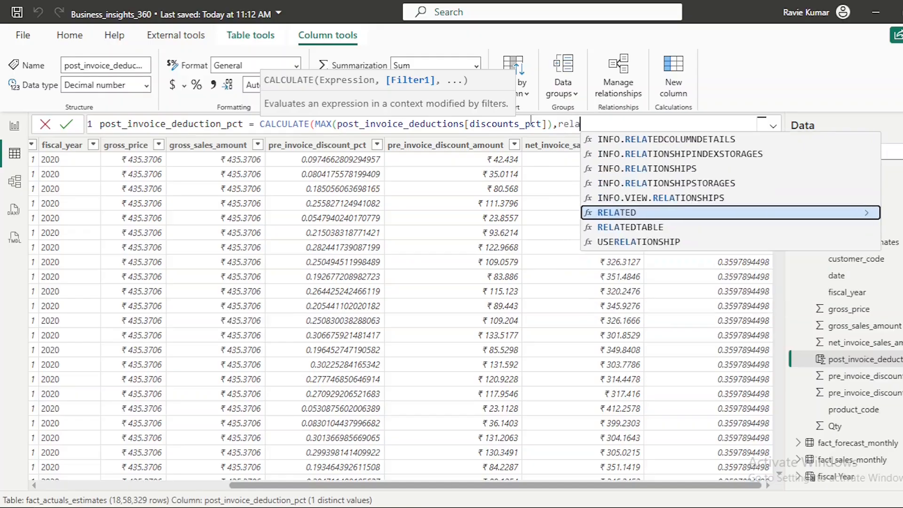
pyautogui.press('Down')
pyautogui.press('Tab')
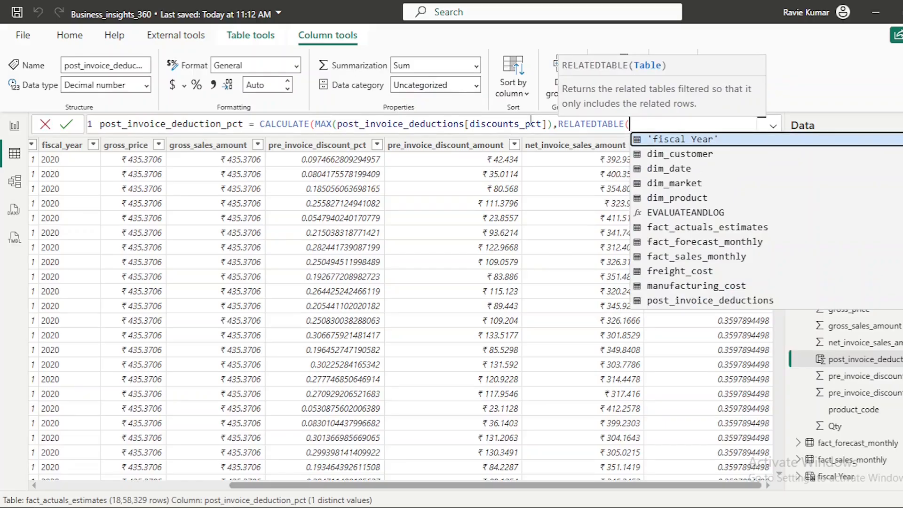
pyautogui.write('po')
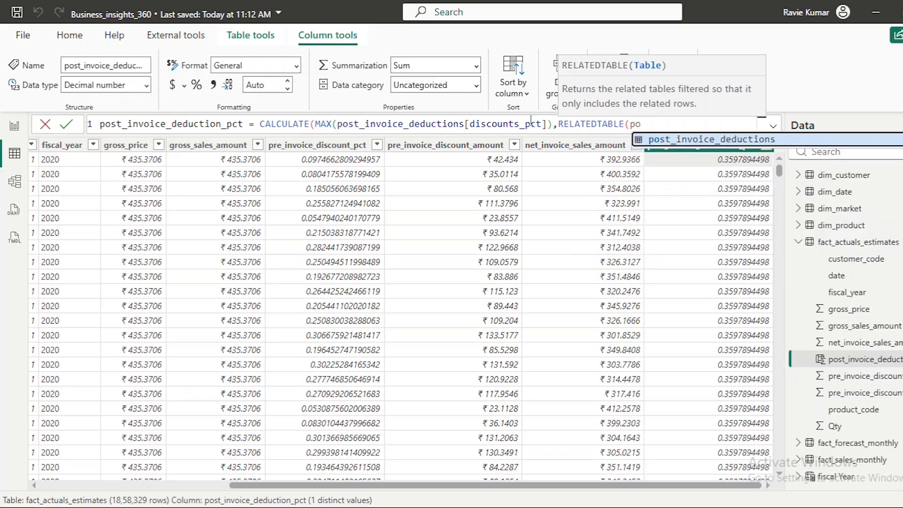
pyautogui.press('Tab')
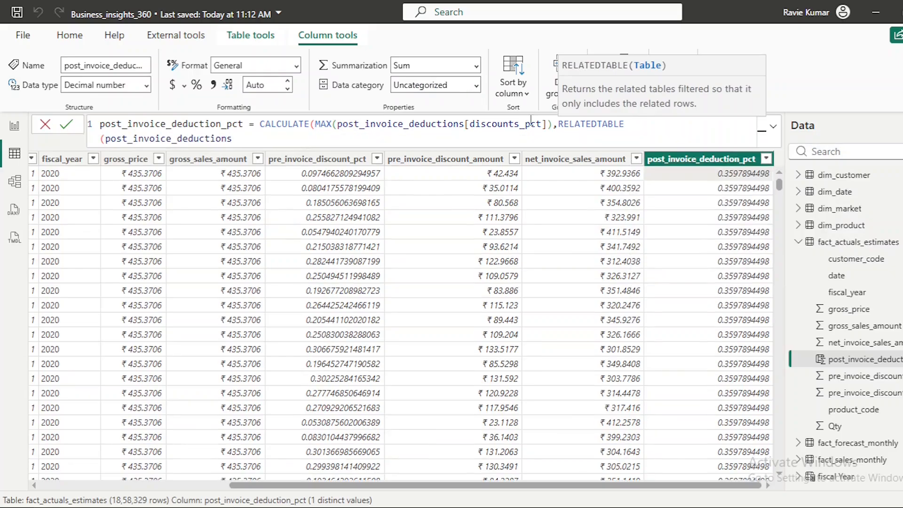
pyautogui.write('))')
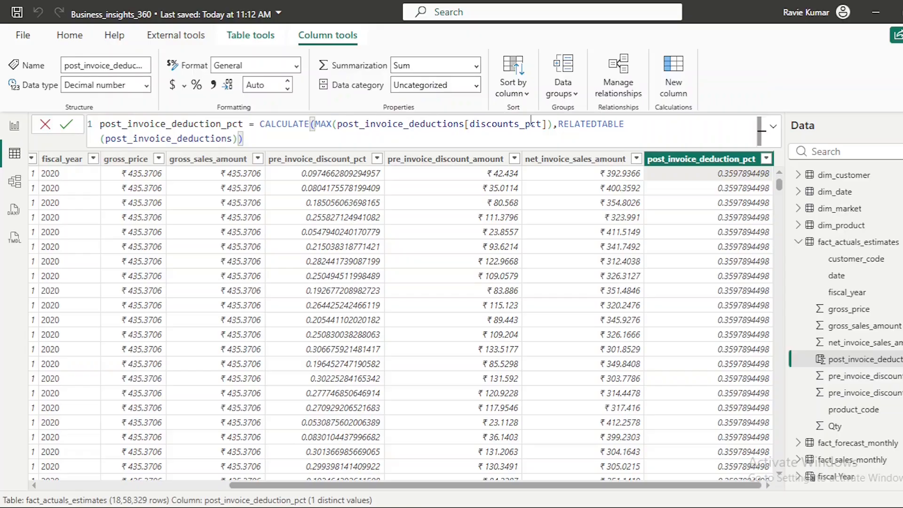
pyautogui.press('Return')
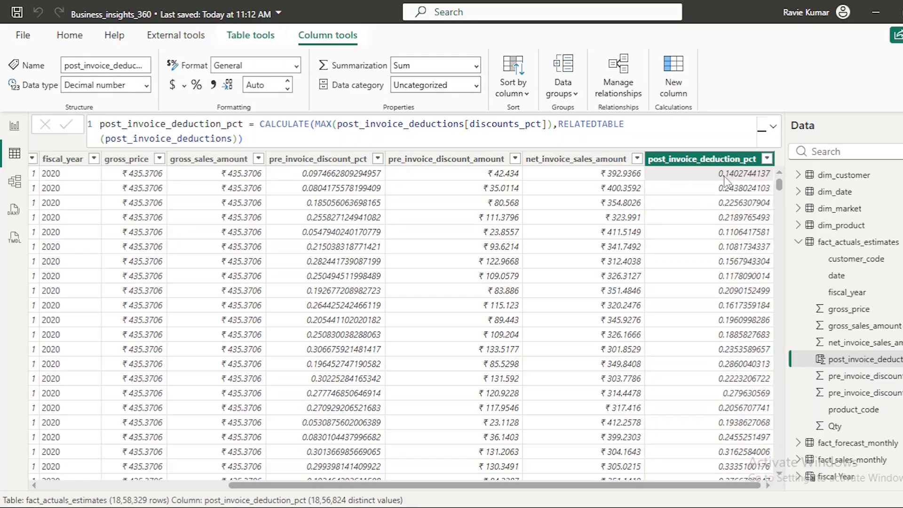
# Copy the product_code value from the first row of the fact_actuals_estimates data
pyautogui.moveTo(631, 486); pyautogui.dragTo(442, 506)
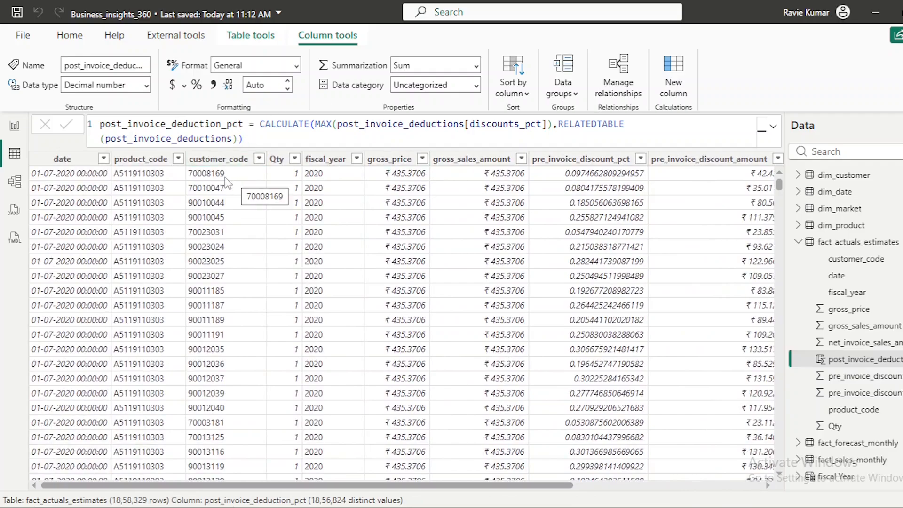
pyautogui.click(149, 184)
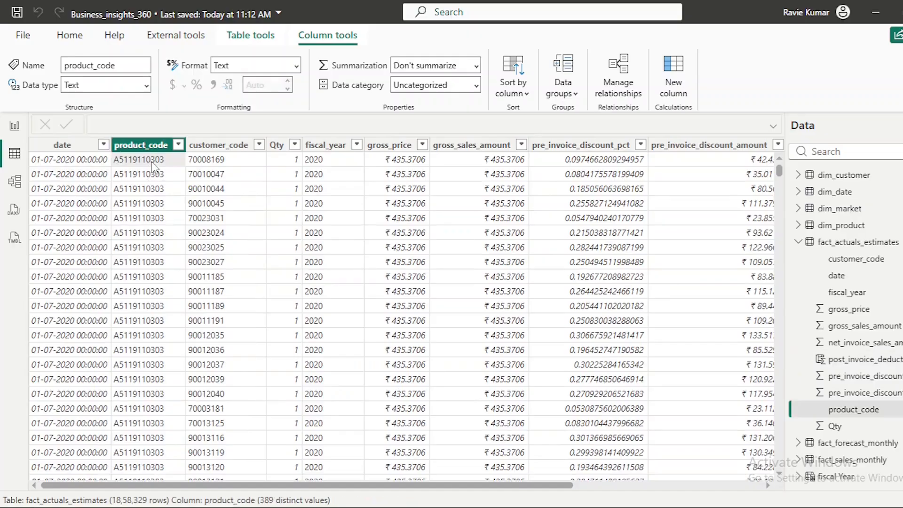
pyautogui.rightClick(152, 162)
pyautogui.moveTo(235, 264)
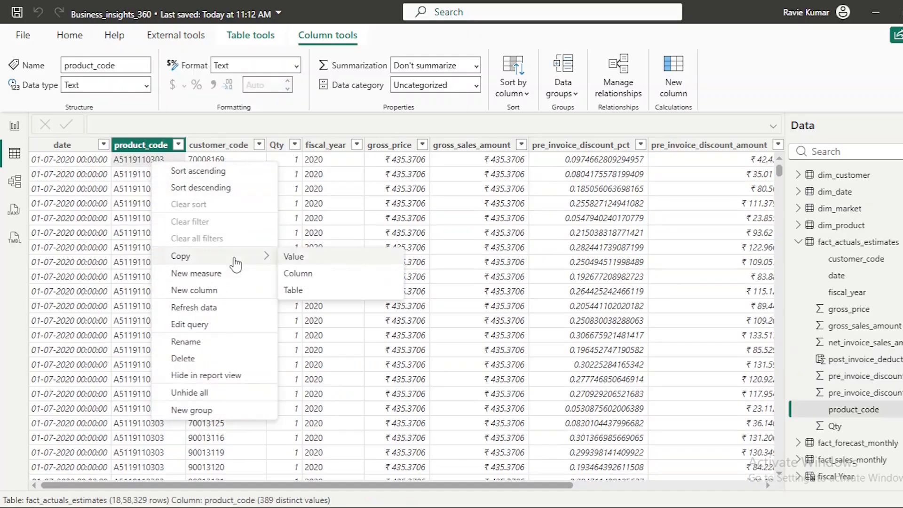
pyautogui.click(300, 262)
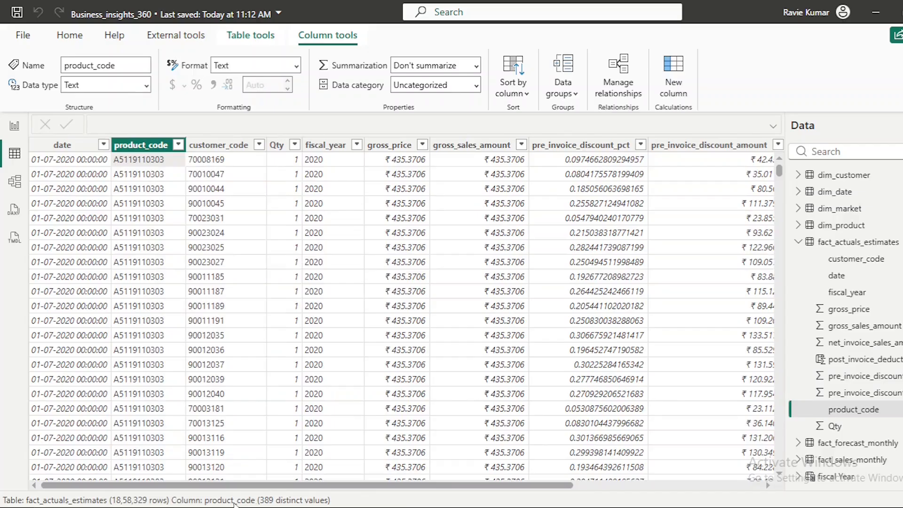
pyautogui.scroll(-3, 845, 324)
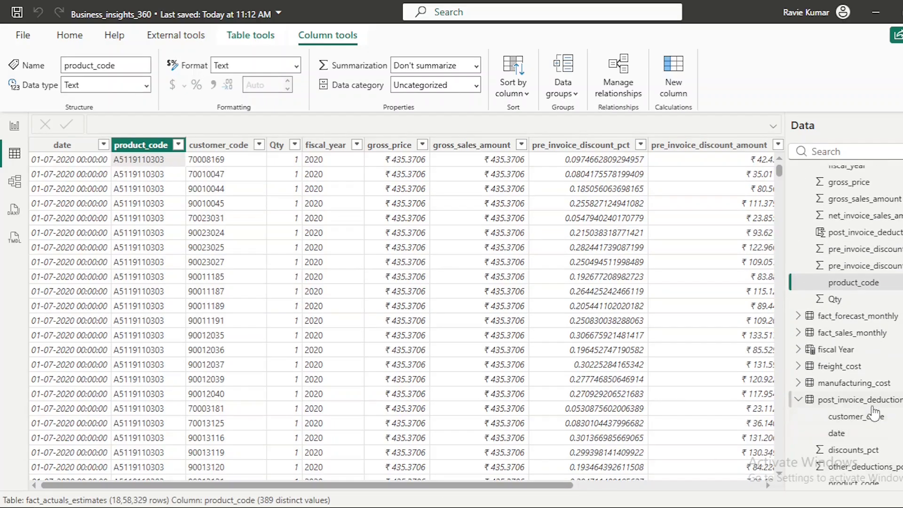
pyautogui.click(865, 400)
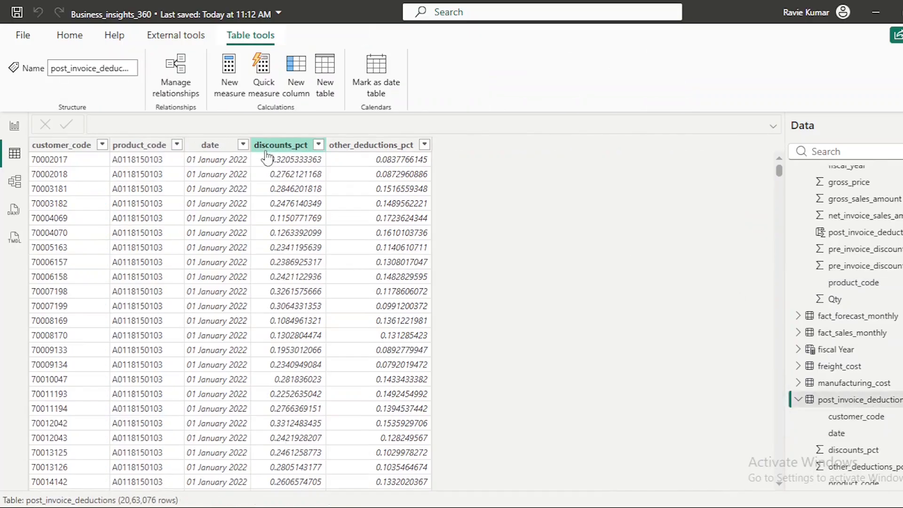
pyautogui.click(177, 145)
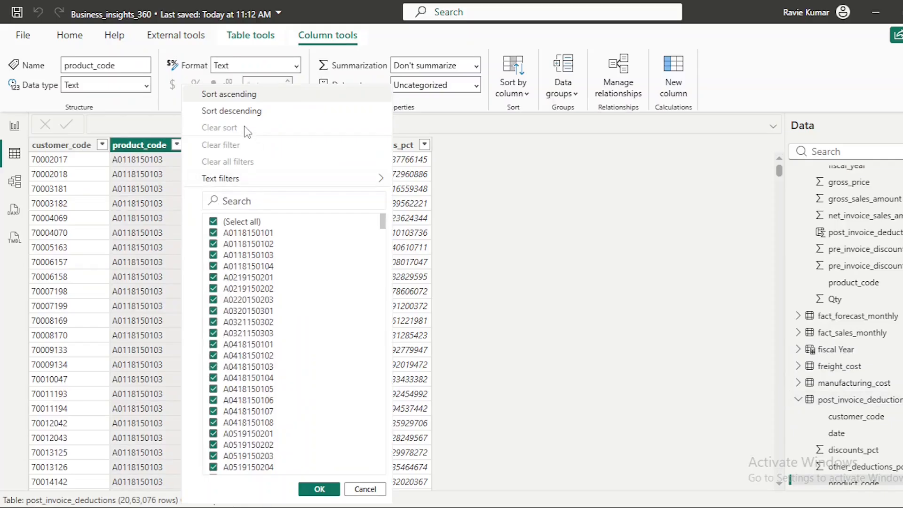
pyautogui.click(255, 201)
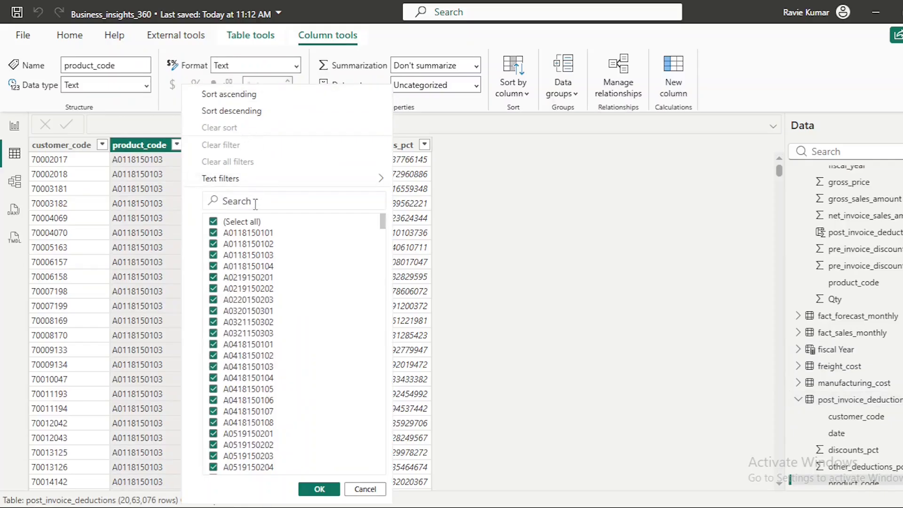
pyautogui.hotkey('ctrl', 'v')
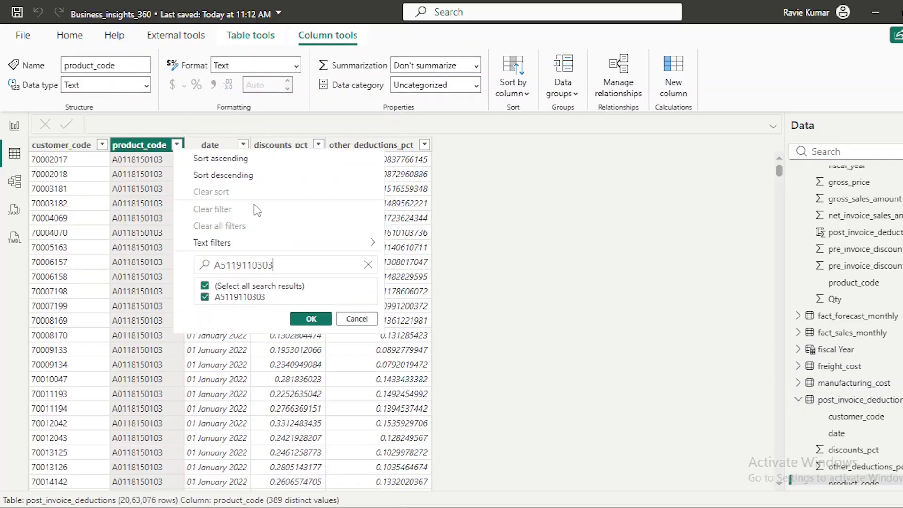
pyautogui.click(311, 319)
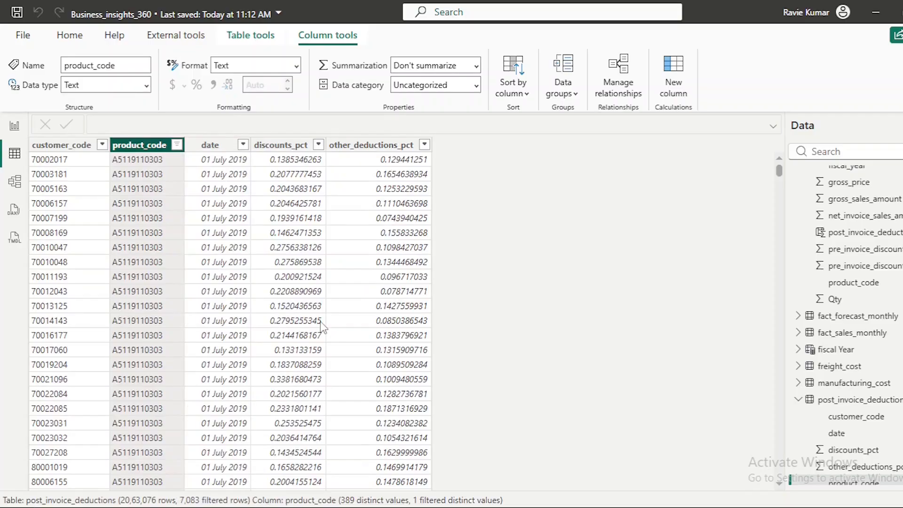
pyautogui.click(424, 145)
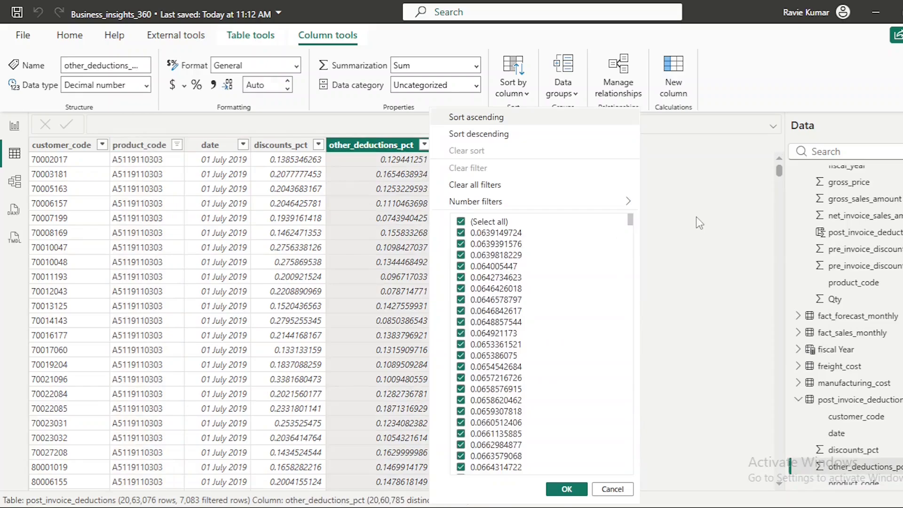
pyautogui.click(703, 219)
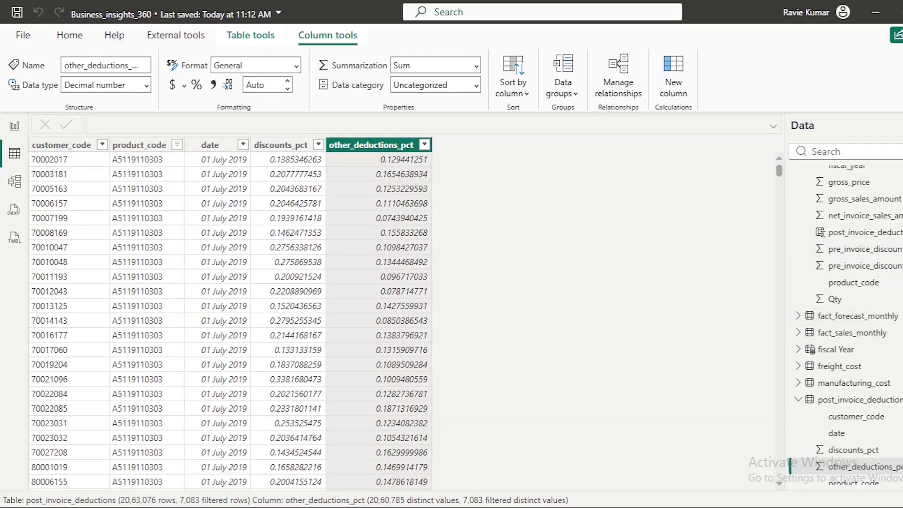
# Return to the fact_actuals_estimates data and copy the customer_code value from its first row
pyautogui.scroll(3, 845, 325)
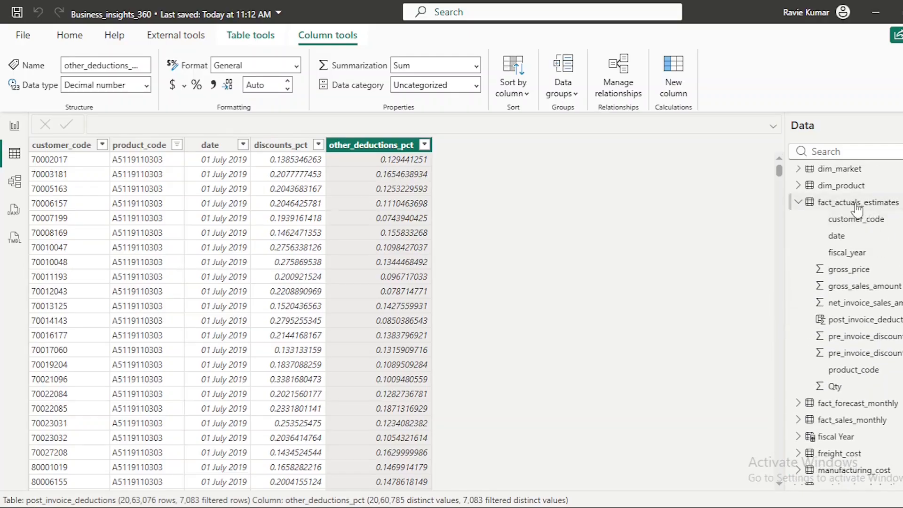
pyautogui.click(856, 202)
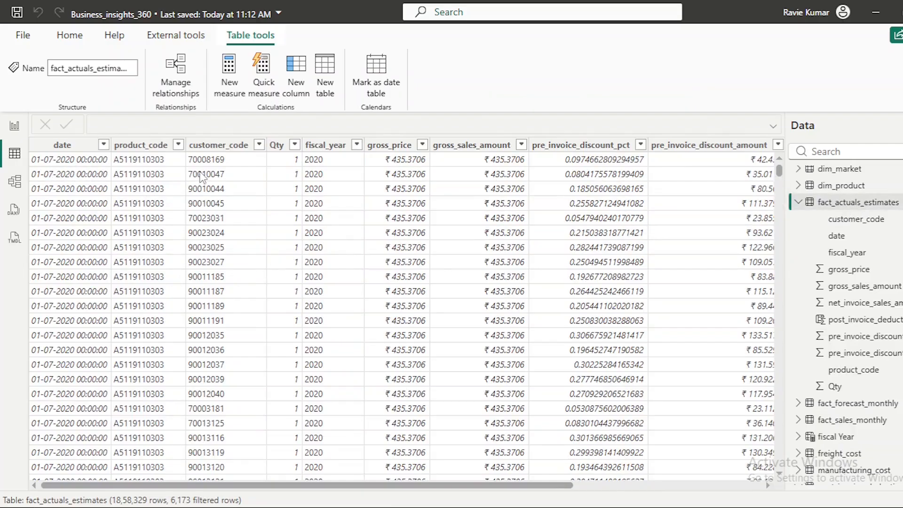
pyautogui.click(221, 158)
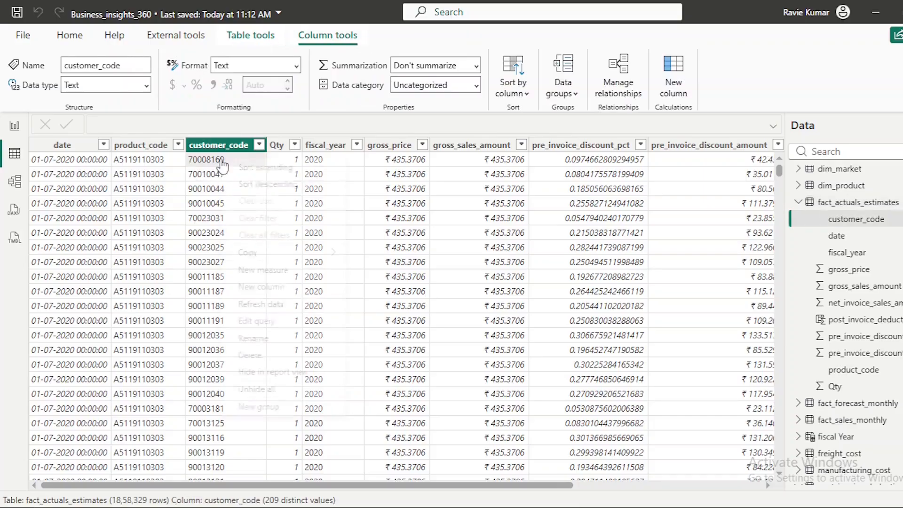
pyautogui.rightClick(221, 158)
pyautogui.moveTo(329, 252)
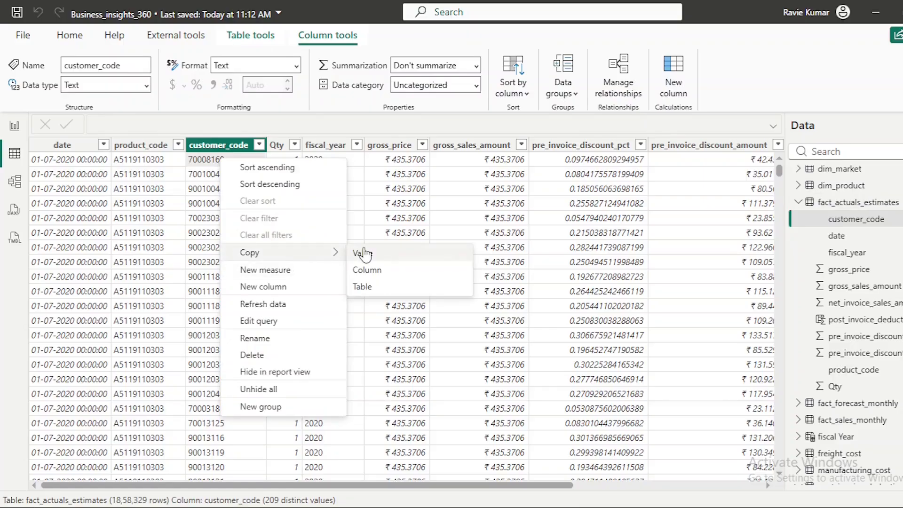
pyautogui.click(363, 249)
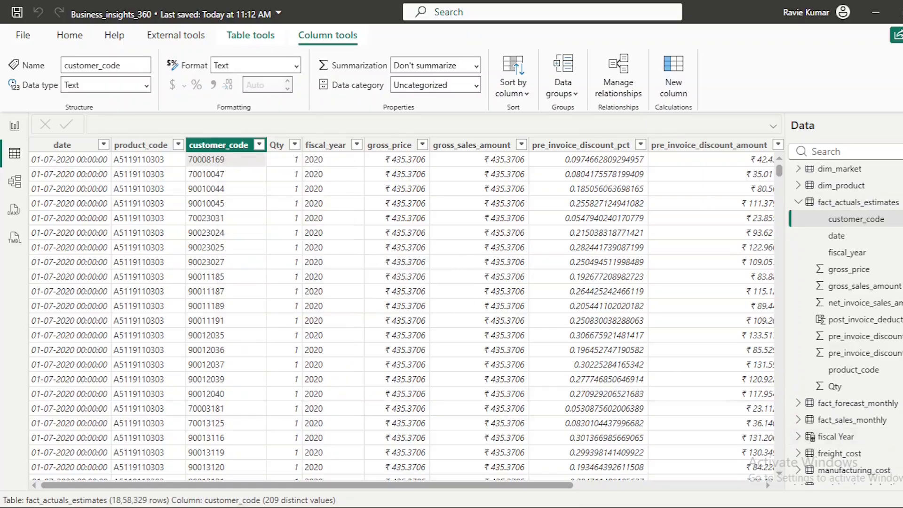
# Filter the customer_code column of the post_invoice_deductions table to the copied customer code
pyautogui.scroll(-2, 846, 346)
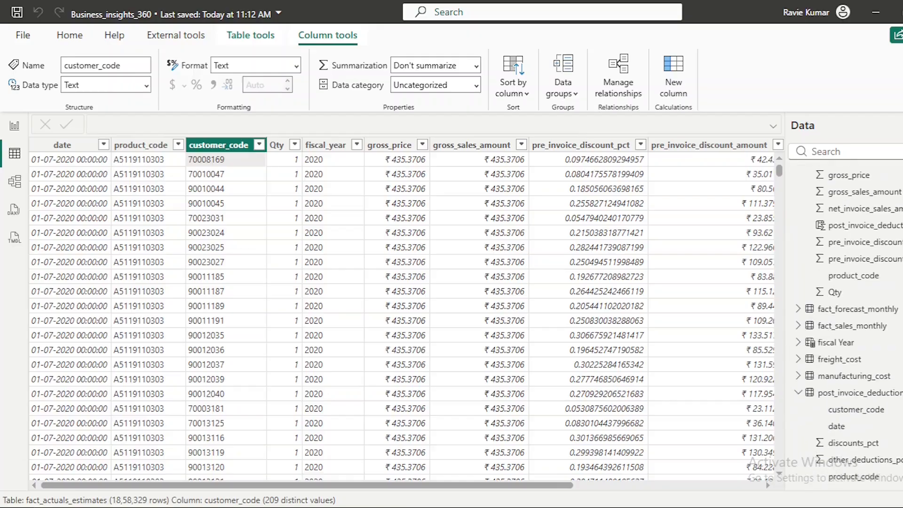
pyautogui.click(875, 398)
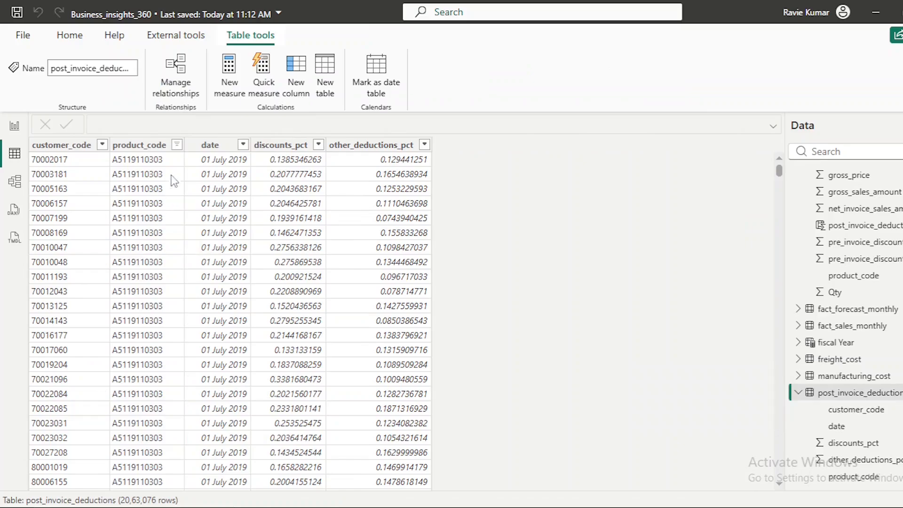
pyautogui.click(102, 145)
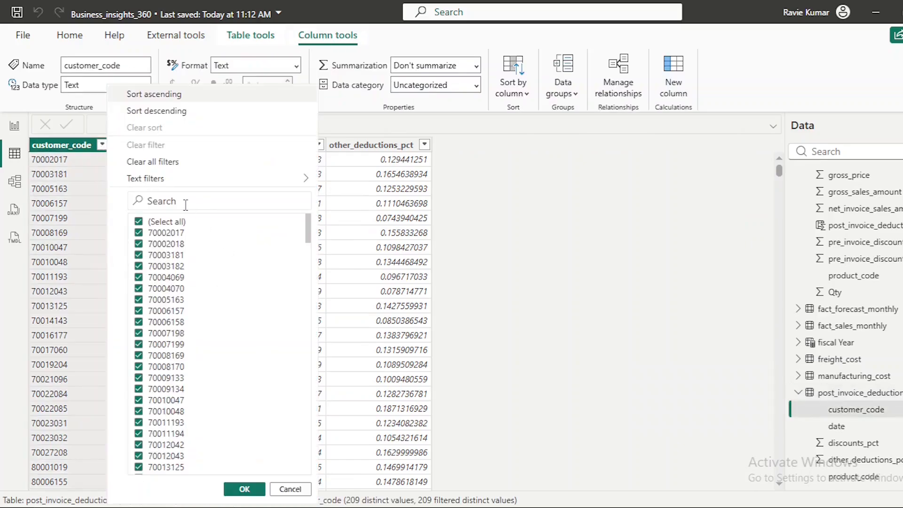
pyautogui.click(186, 202)
pyautogui.write('70008169')
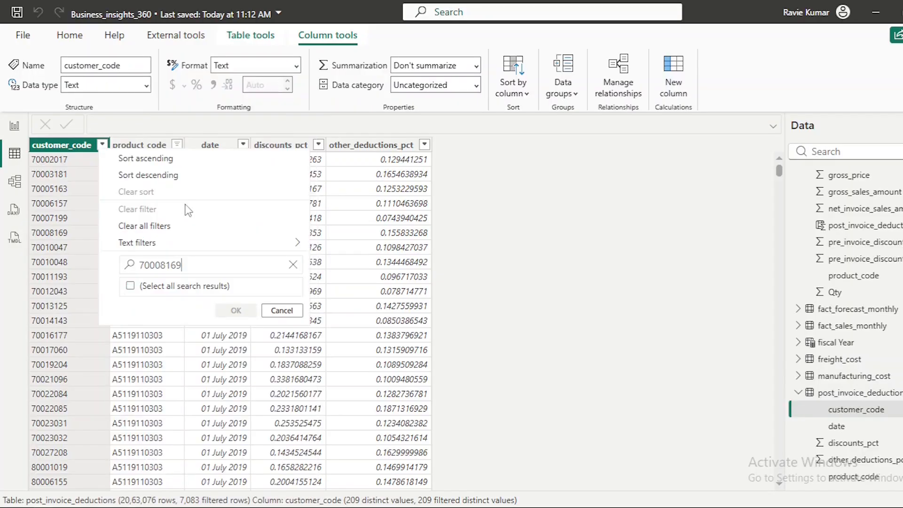
pyautogui.click(238, 319)
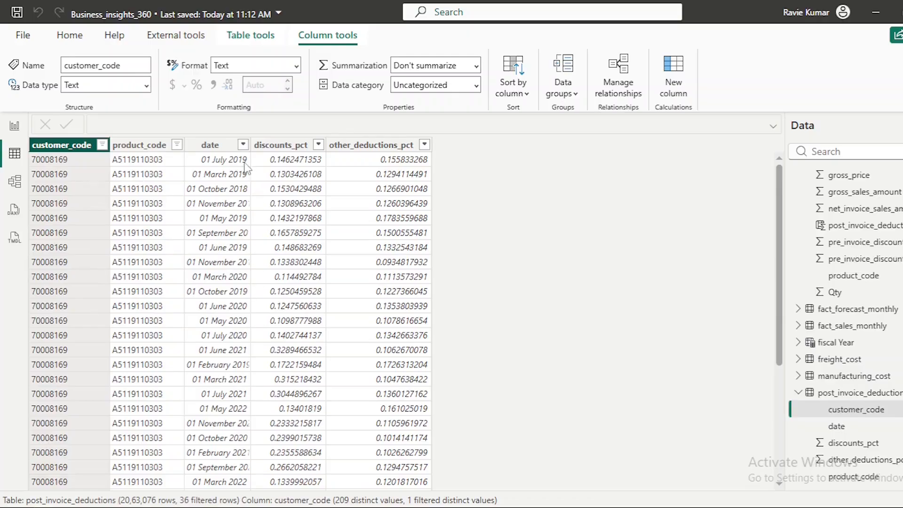
# Filter the date column of the post_invoice_deductions table to only 01-07-2020
pyautogui.click(243, 145)
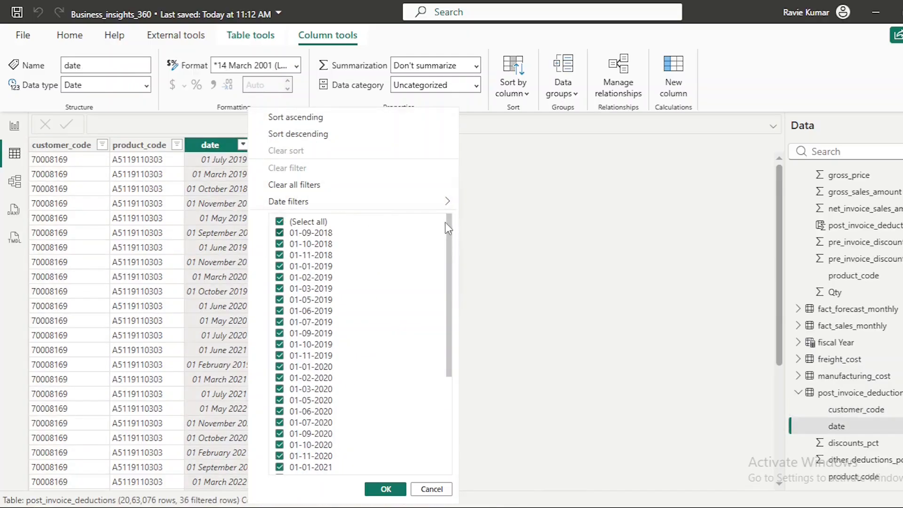
pyautogui.moveTo(447, 237); pyautogui.dragTo(470, 349)
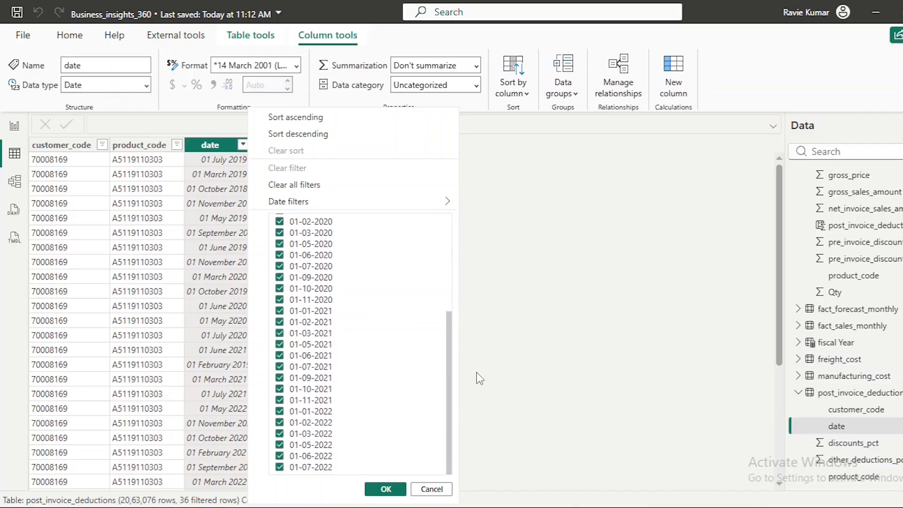
pyautogui.moveTo(476, 372); pyautogui.dragTo(428, 226)
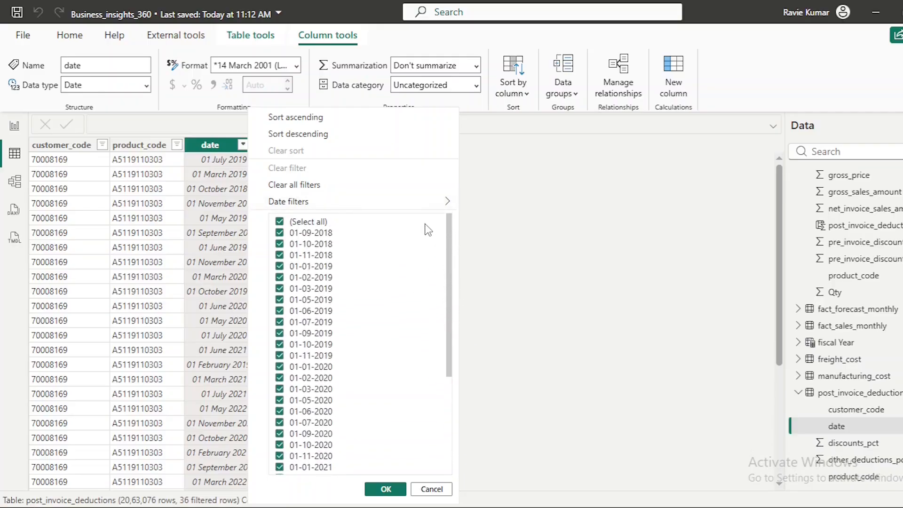
pyautogui.click(281, 222)
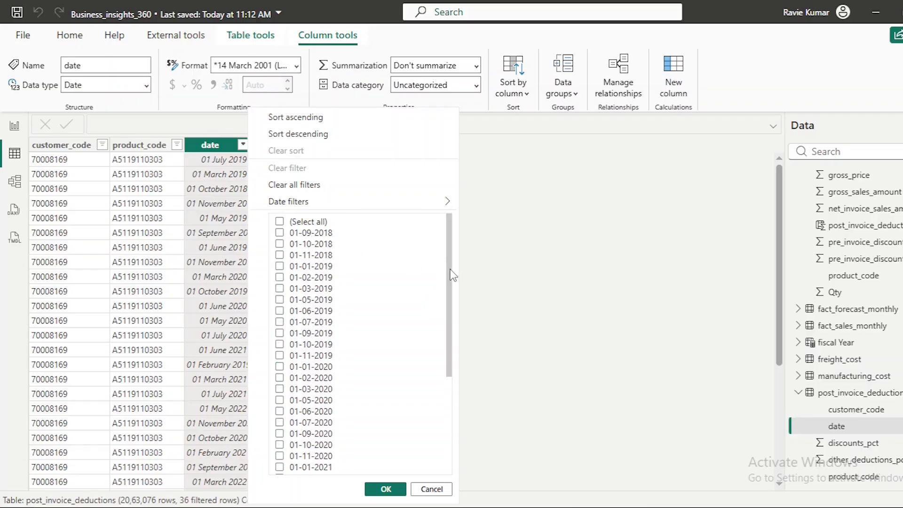
pyautogui.moveTo(452, 275); pyautogui.dragTo(484, 402)
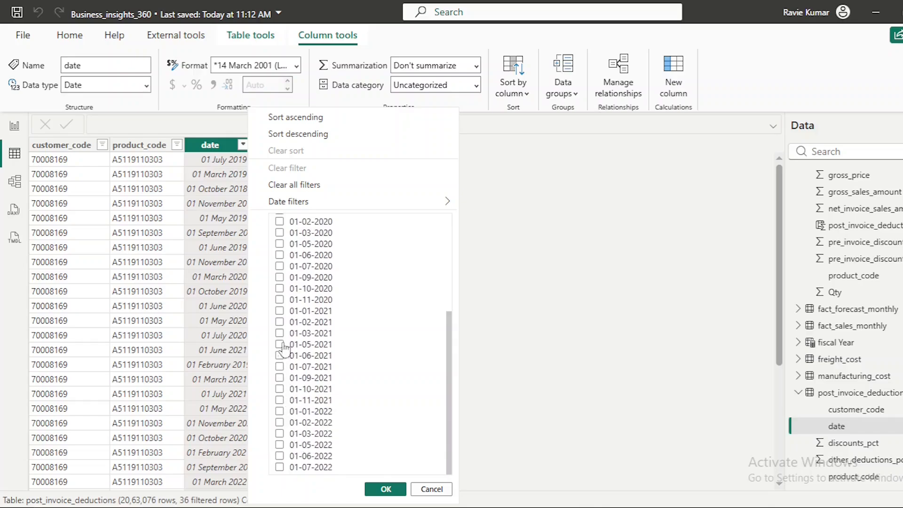
pyautogui.click(279, 266)
pyautogui.click(385, 489)
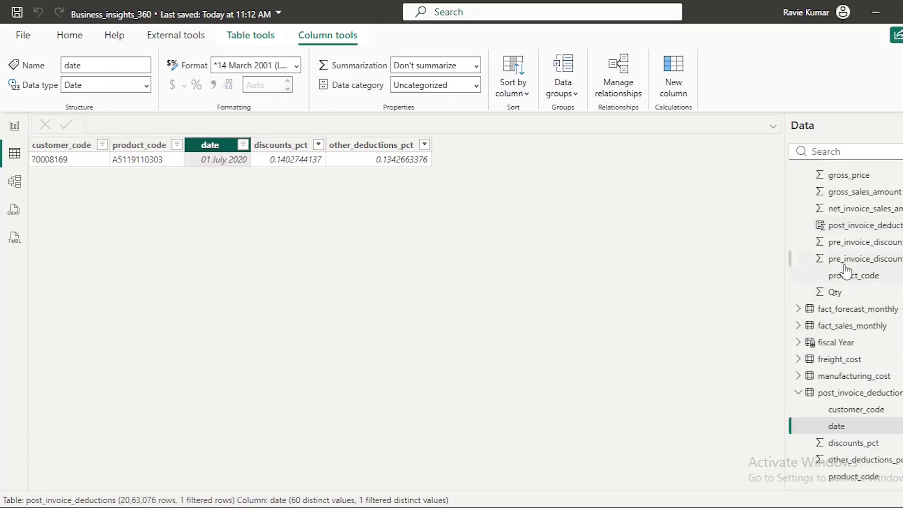
# Return to the fact_actuals_estimates data and check the first row's post_invoice_deduction_pct value and the column's formula against the filtered discount
pyautogui.scroll(3, 860, 245)
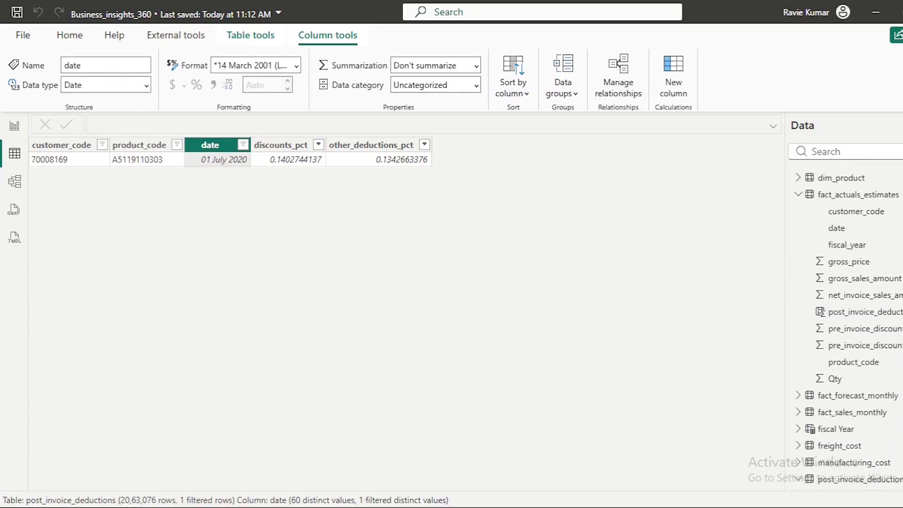
pyautogui.click(860, 198)
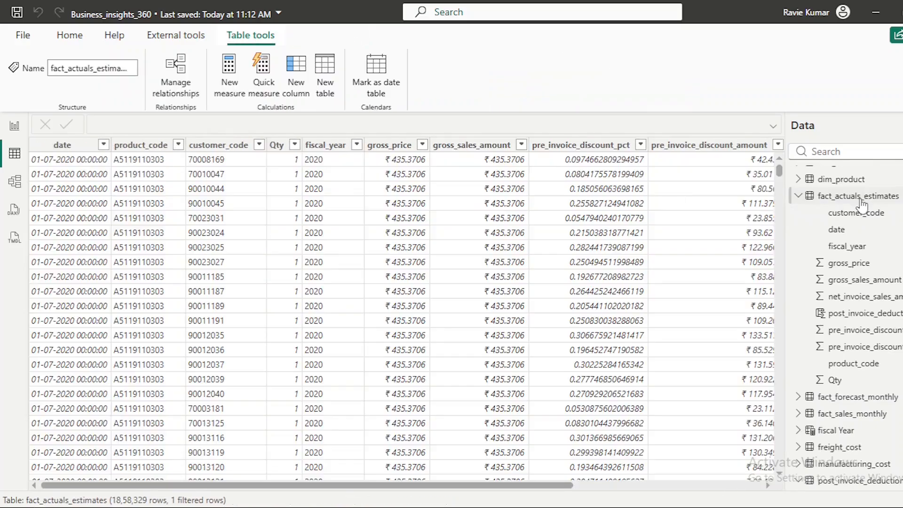
pyautogui.moveTo(550, 488); pyautogui.dragTo(739, 488)
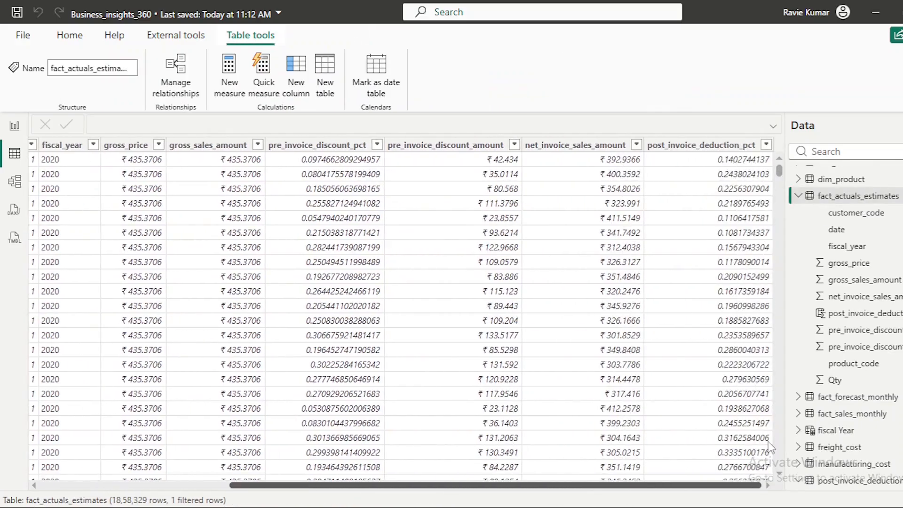
pyautogui.click(731, 163)
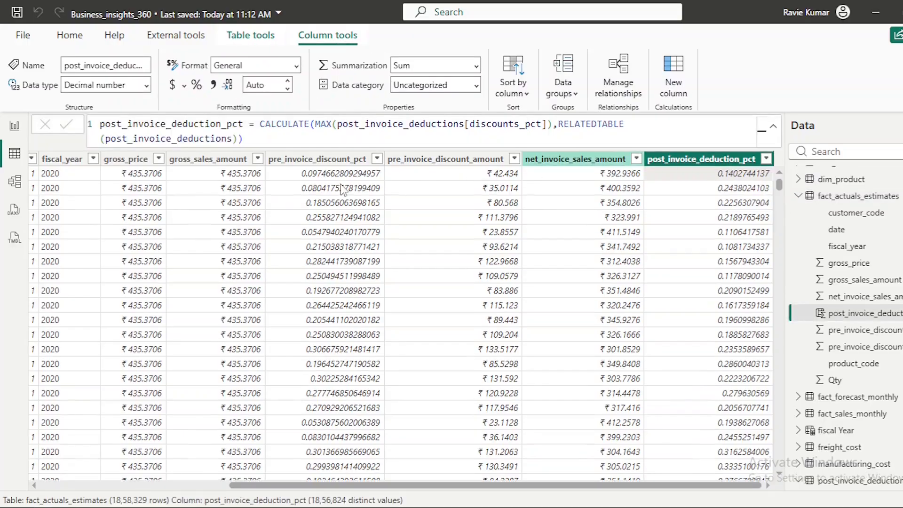
pyautogui.click(325, 137)
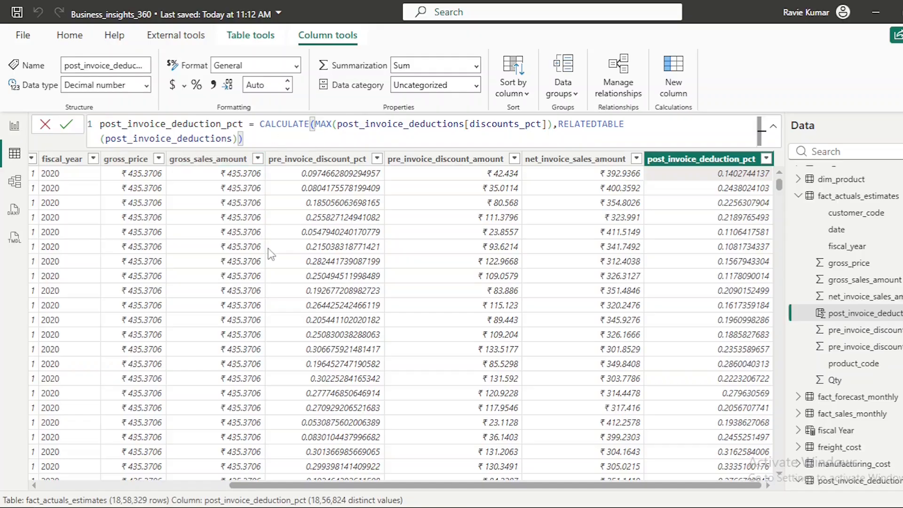
# Examine in the model diagram how fact_actuals_estimates and post_invoice_deductions relate through the shared dimension tables, and return to the table data
pyautogui.click(15, 183)
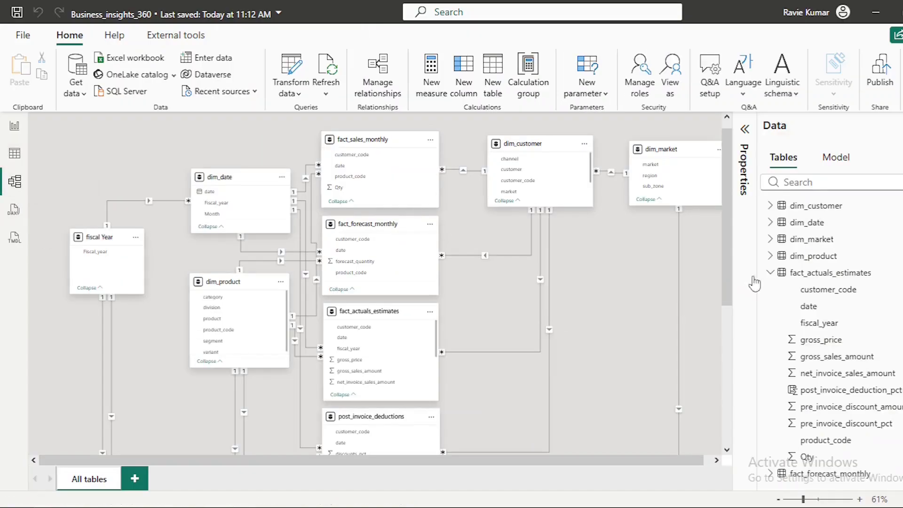
pyautogui.moveTo(728, 284); pyautogui.dragTo(742, 336)
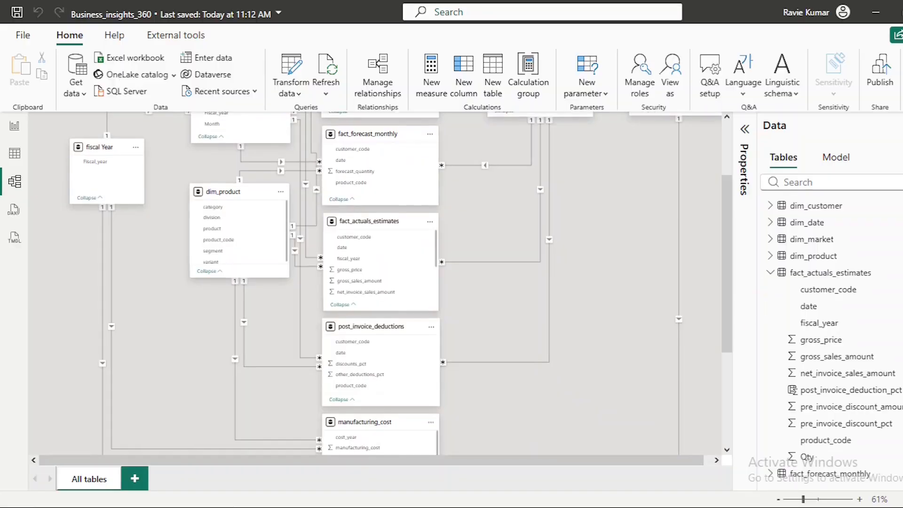
pyautogui.hotkey('ctrl', 'F1')
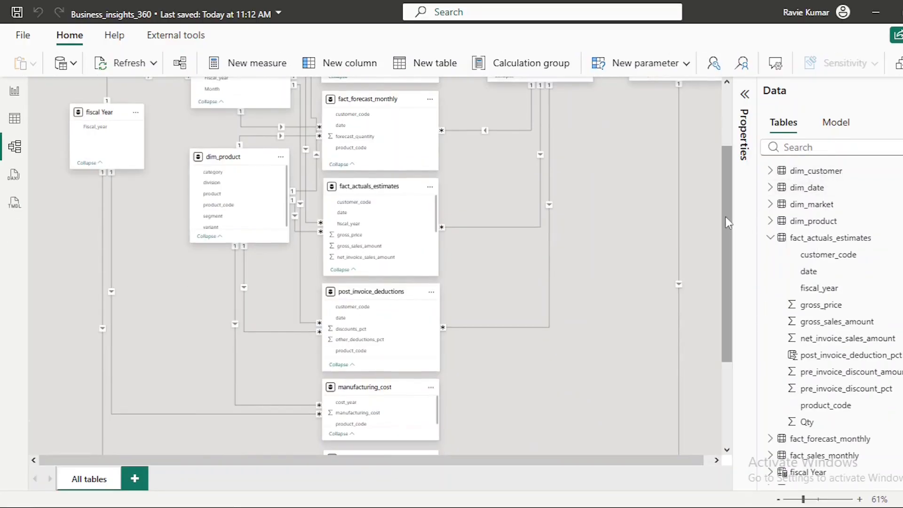
pyautogui.moveTo(725, 216); pyautogui.dragTo(721, 183)
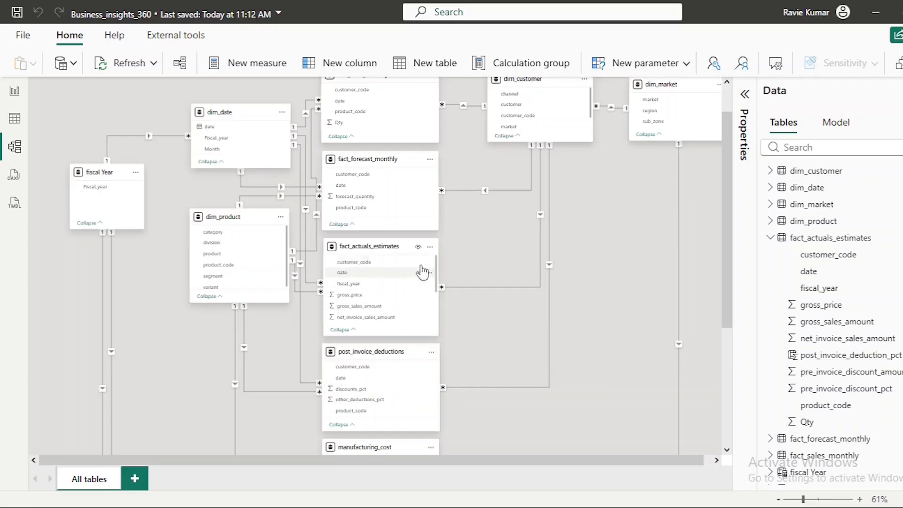
pyautogui.moveTo(387, 245)
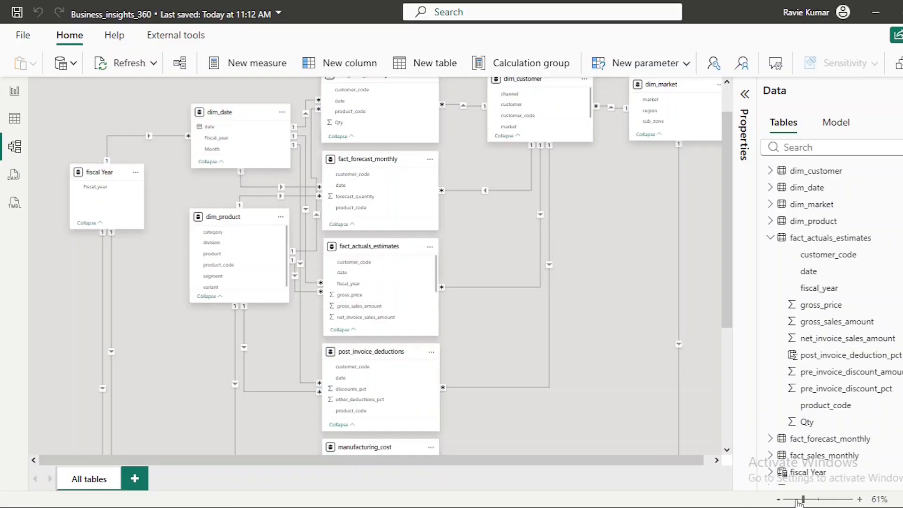
pyautogui.click(814, 499)
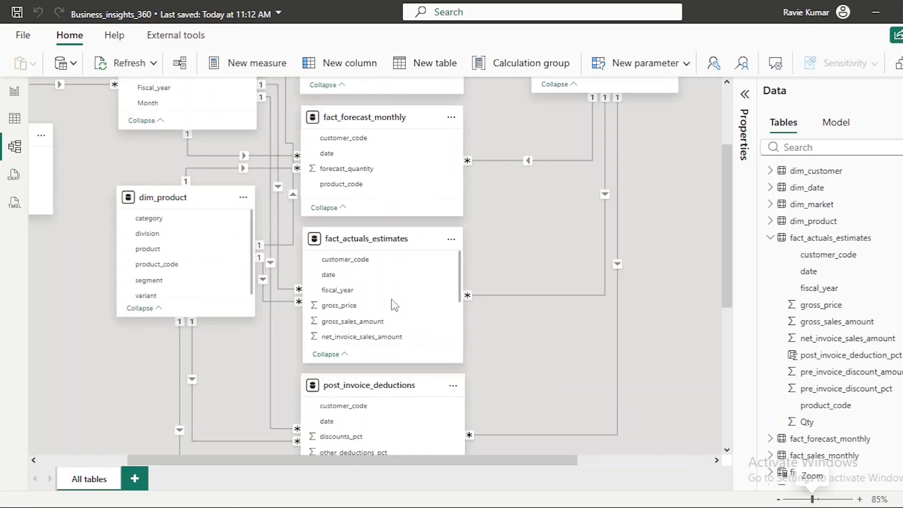
pyautogui.moveTo(726, 273); pyautogui.dragTo(736, 314)
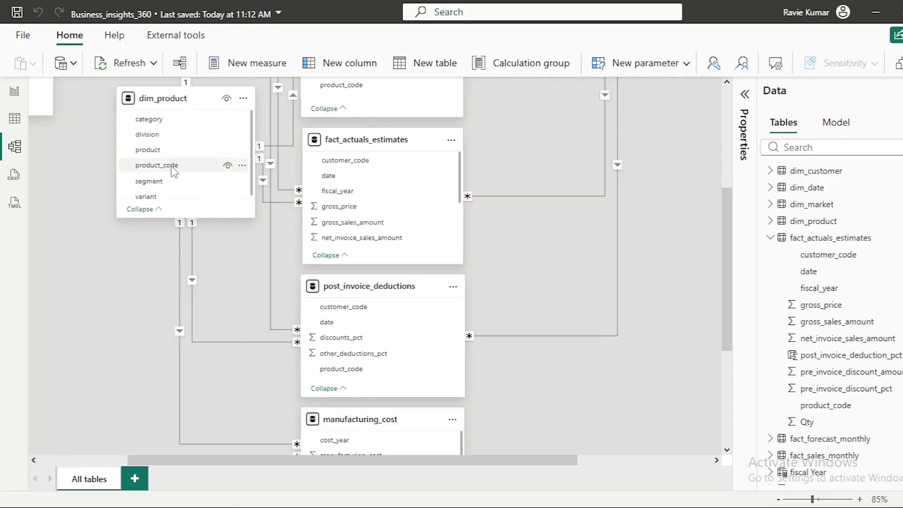
pyautogui.scroll(-1, 252, 183)
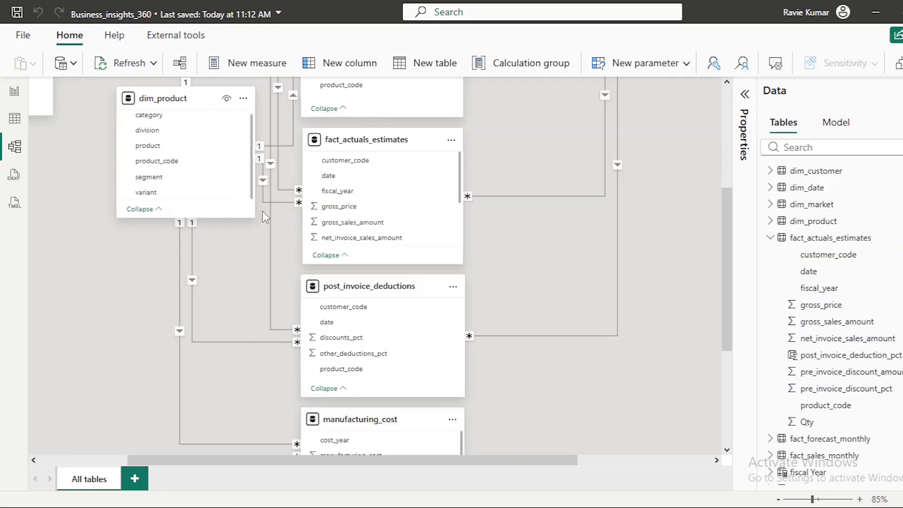
pyautogui.scroll(1, 245, 150)
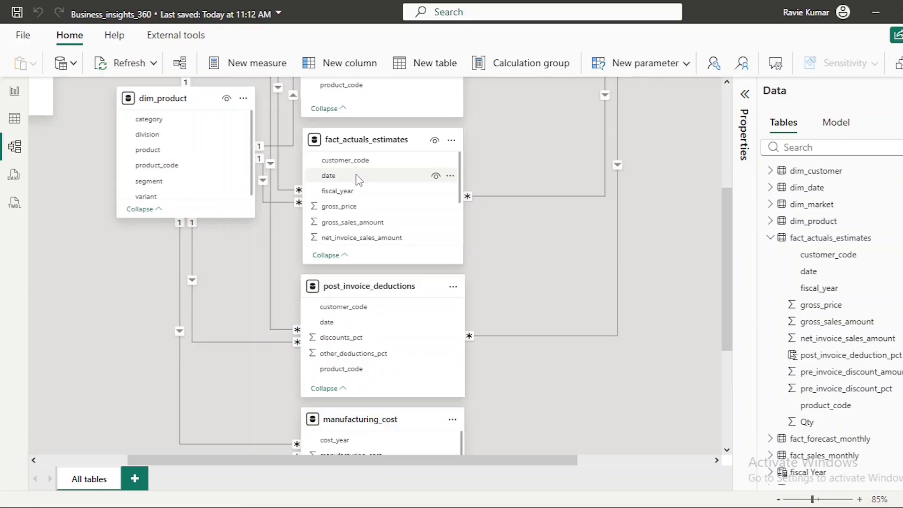
pyautogui.scroll(2, 727, 228)
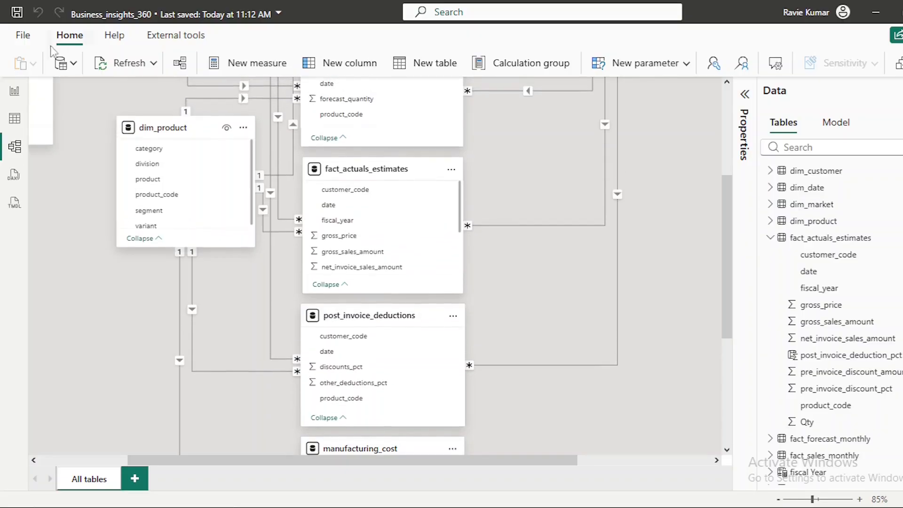
pyautogui.click(15, 118)
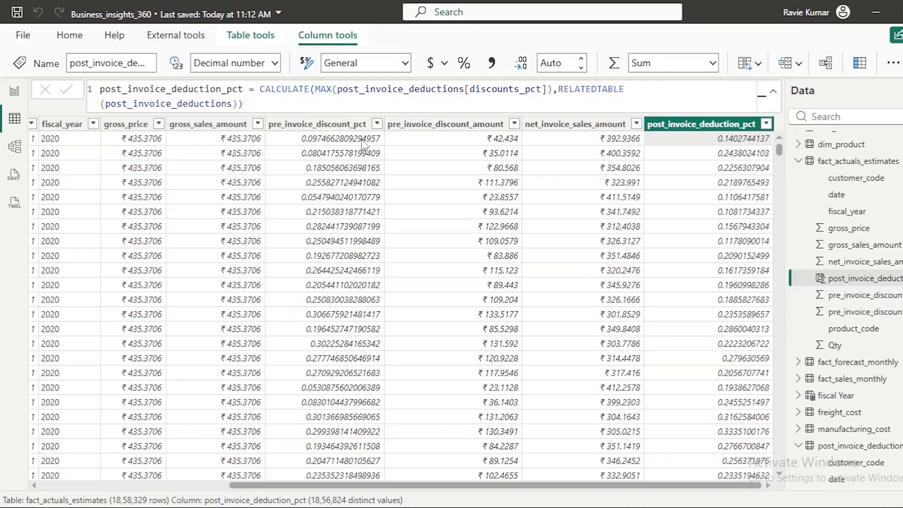
pyautogui.hotkey('alt', 'Tab')
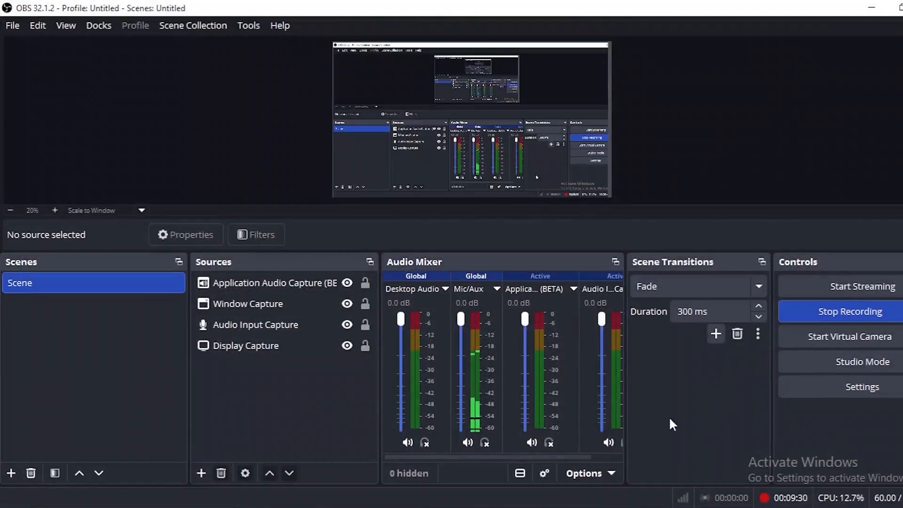